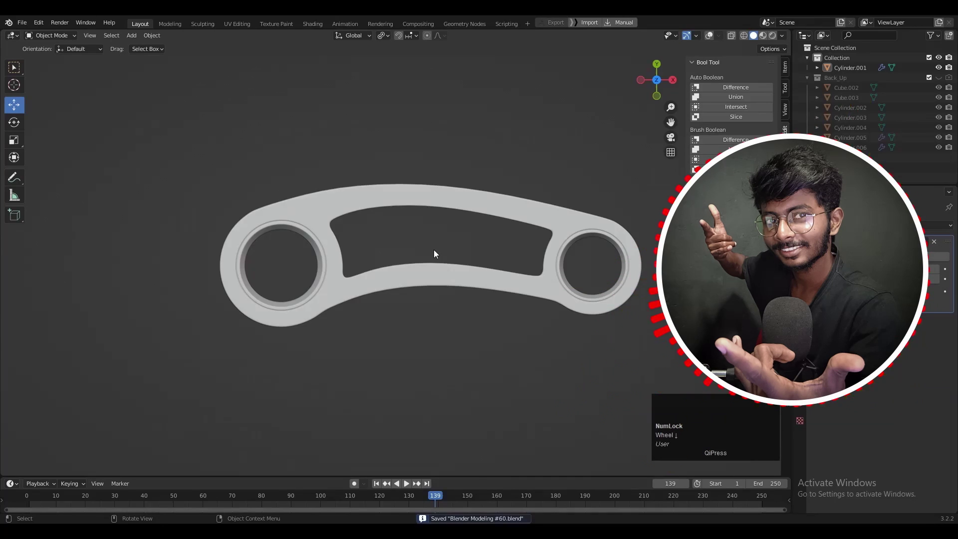
Examine the finished two-ring link model from different angles with the viewport overlays switched on and off.
mouse_move(433, 252)
middle_down()
mouse_move(342, 272)
mouse_move(380, 374)
mouse_move(301, 177)
mouse_move(454, 193)
mouse_move(413, 235)
mouse_move(391, 292)
middle_up()
click(710, 35)
click(709, 36)
click(710, 36)
scroll(471, 210, up, 1)
click(709, 35)
scroll(424, 195, down, 3)
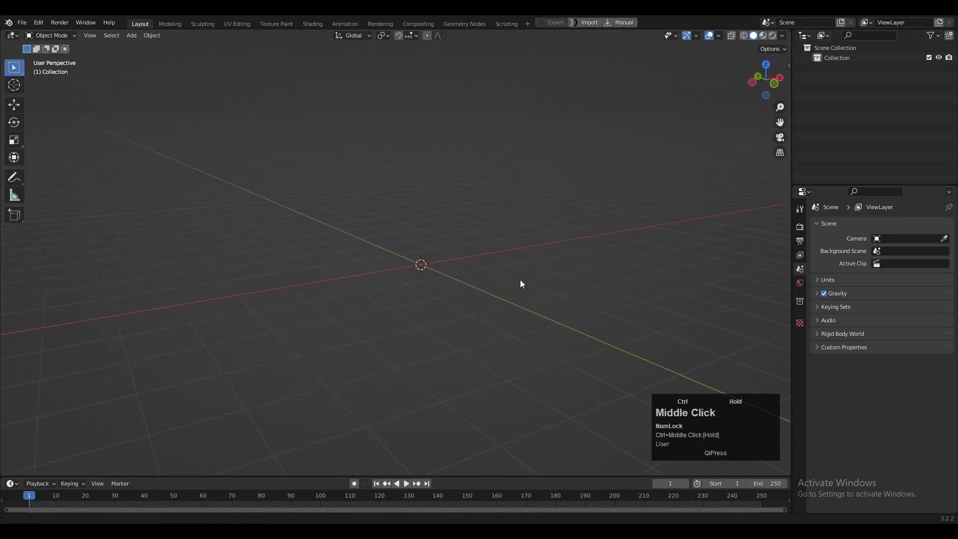
Add a mesh cylinder at the origin and set it to 24 vertices.
key(shift+a)
click(471, 303)
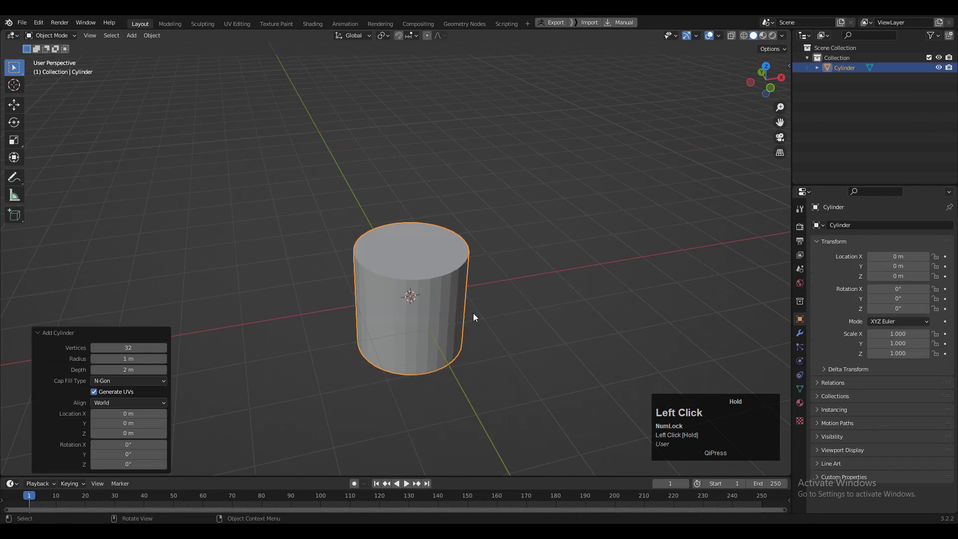
text(24)
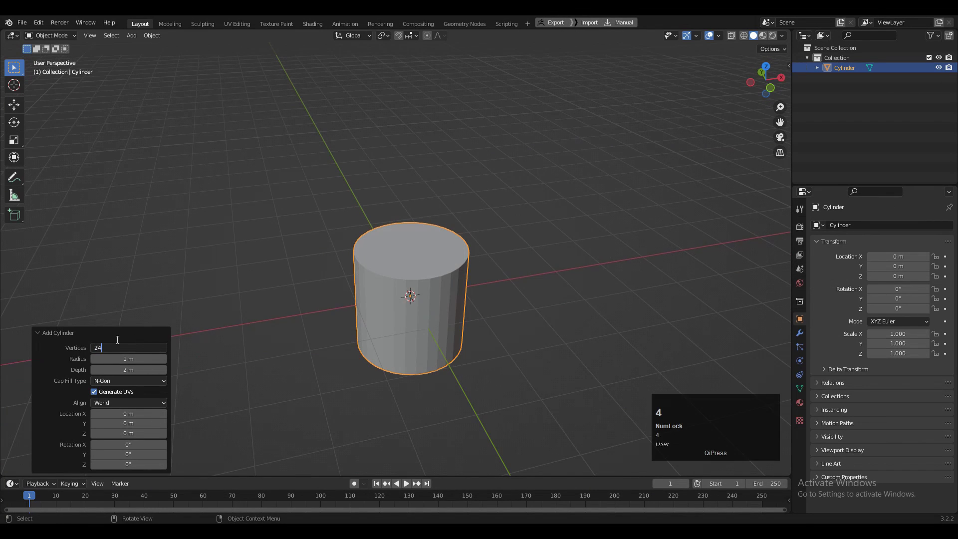
click(118, 339)
Flatten the cylinder by scaling it to 0.3 along Z.
key(KP_1)
key(s)
key(z)
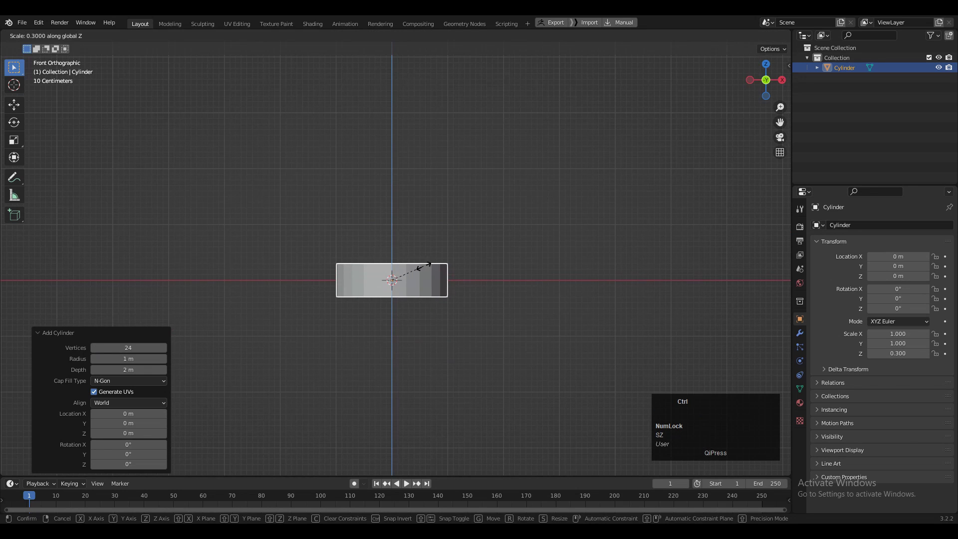
click(429, 263)
Inset the cylinder's top and bottom cap faces with a thickness of 0.25 m.
key(KP_7)
key(Tab)
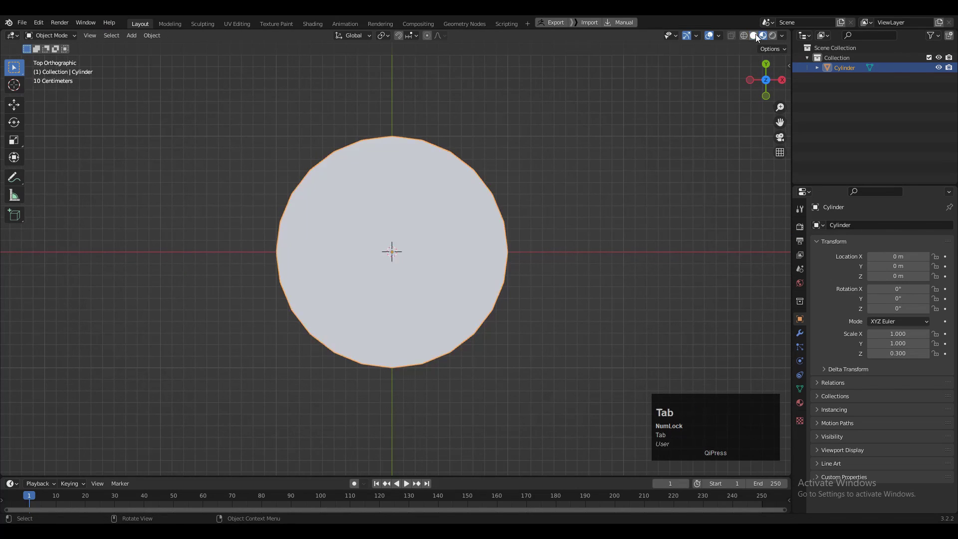
click(755, 35)
key(alt+z)
key(Tab)
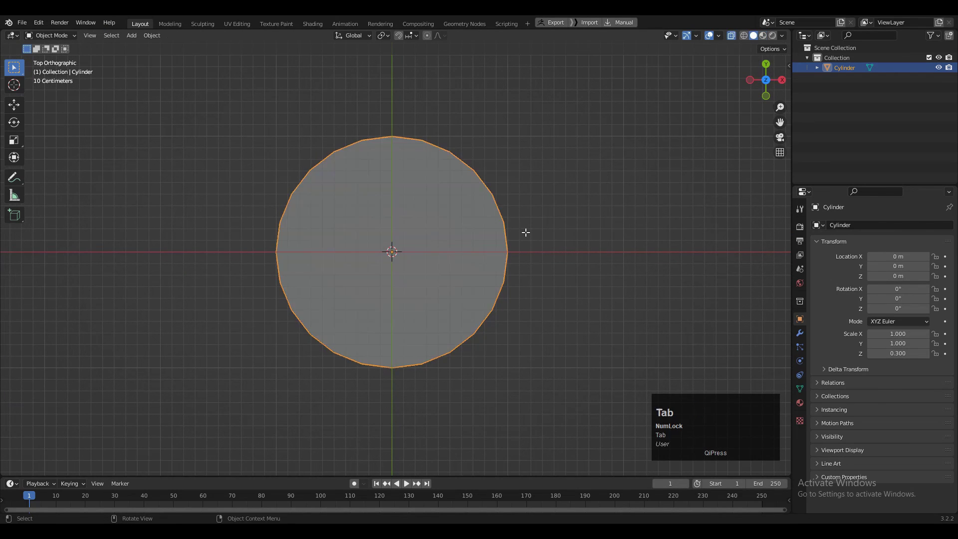
key(Tab)
click(506, 222)
drag(314, 313, 315, 313)
key(i)
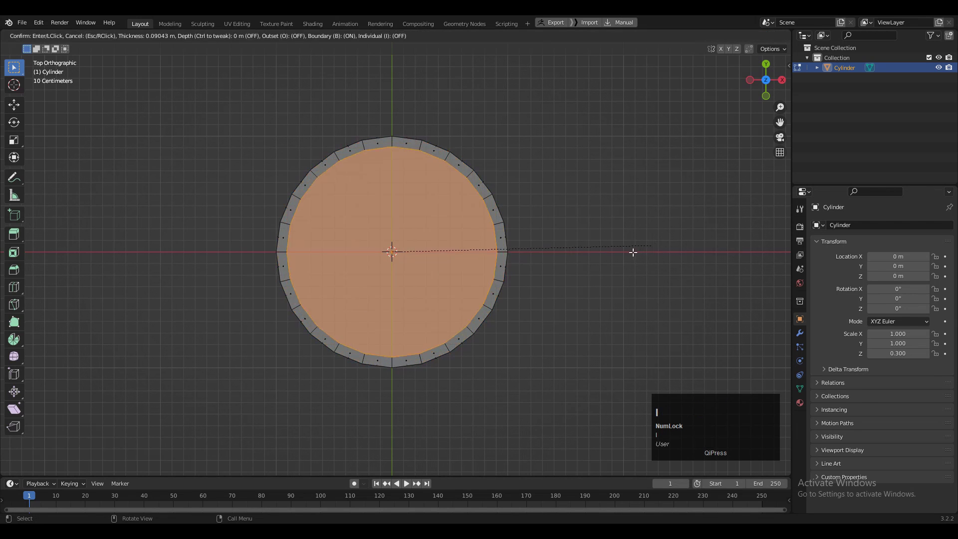
click(700, 260)
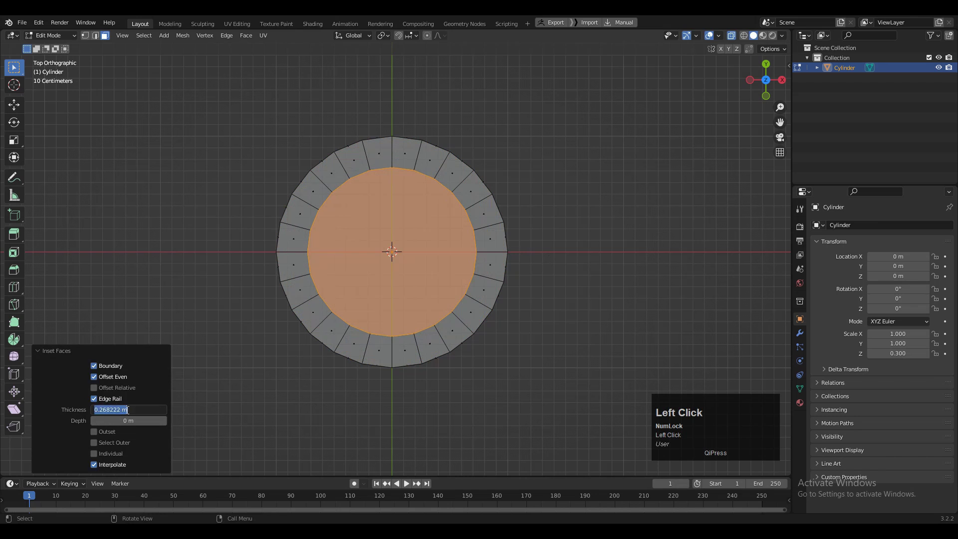
click(74, 409)
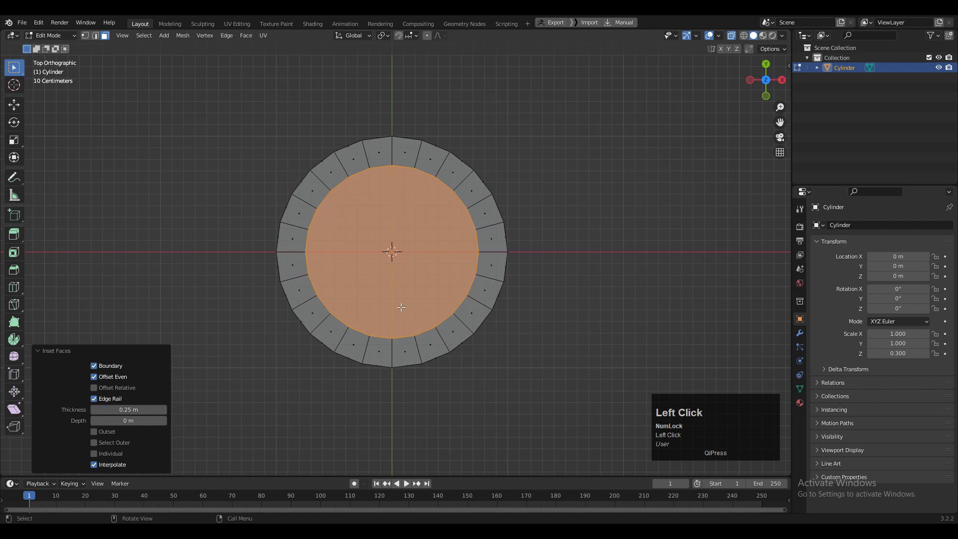
Delete the inset center faces of both caps and turn off X-ray display.
key(x)
click(424, 301)
click(731, 36)
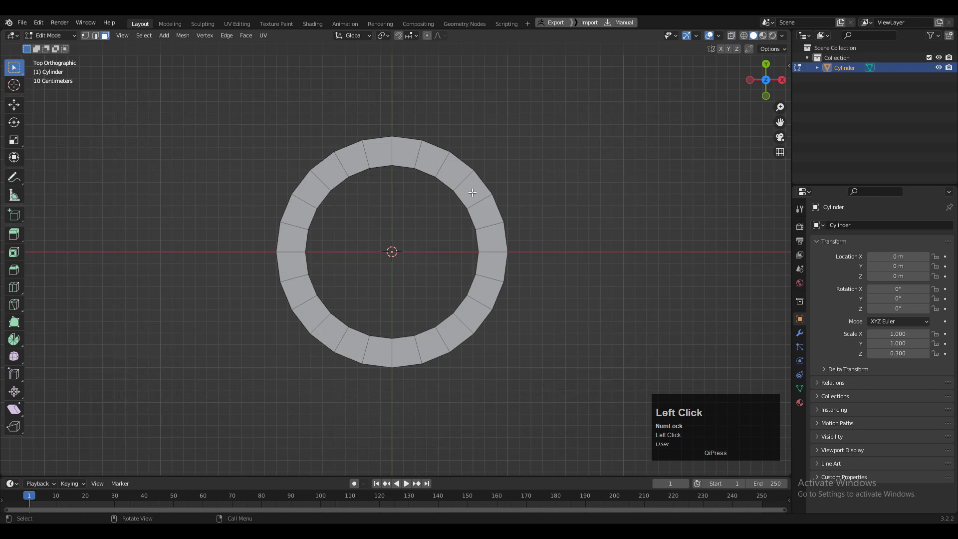
Bridge the top and bottom inner edge loops to close the ring's inside wall, and return to Object Mode.
middle_drag(467, 224, 509, 178)
key(2)
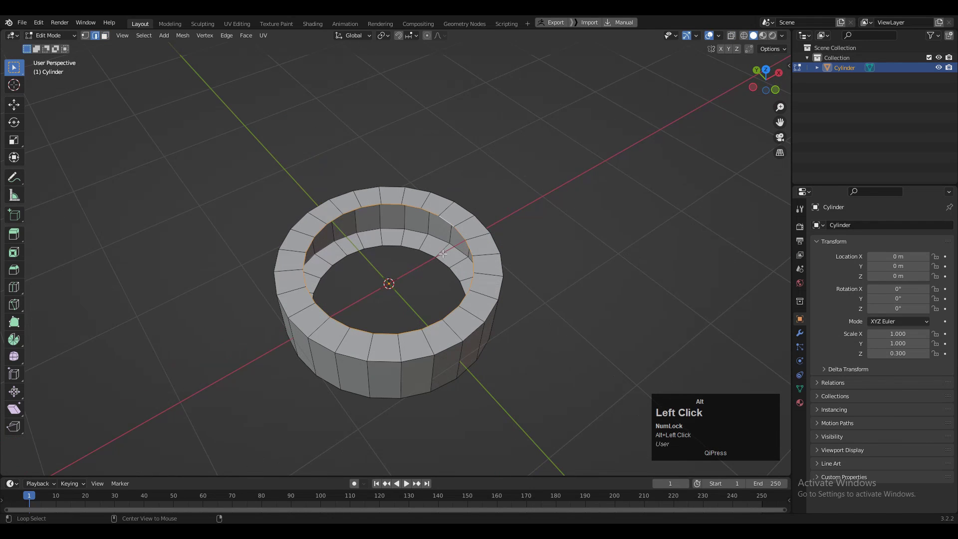
right_click(333, 190)
click(340, 222)
key(Tab)
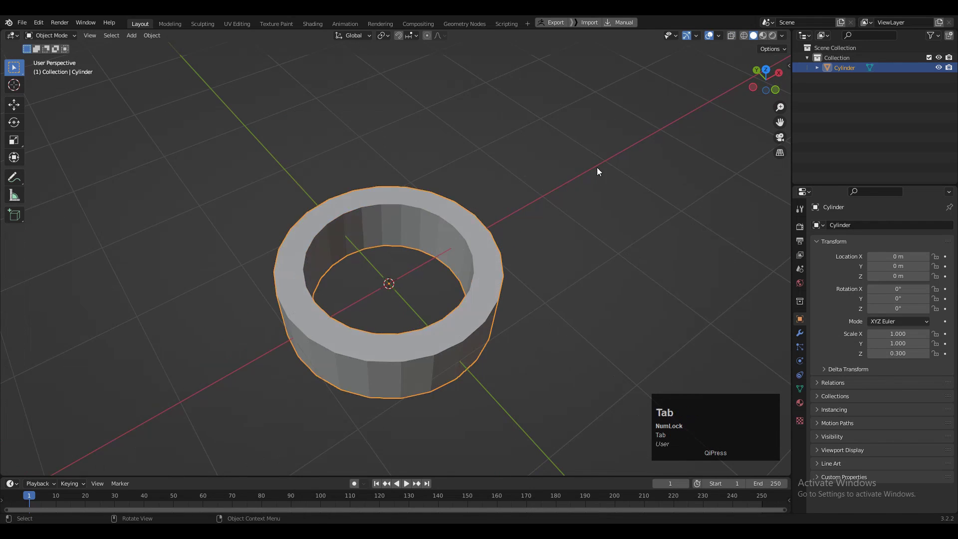
Duplicate the ring and move the copy 5 m along X.
click(767, 70)
scroll(469, 234, down, 5)
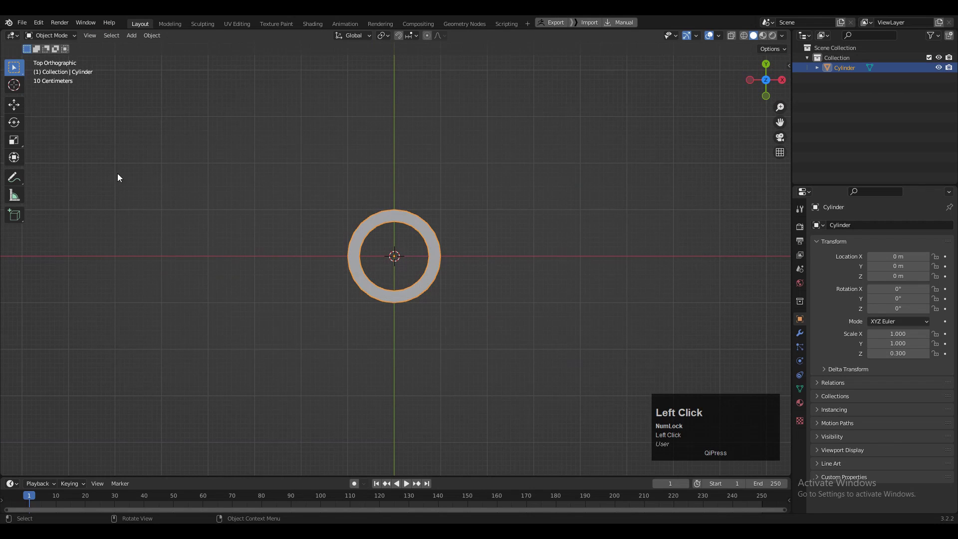
shift+middle_drag(513, 249, 427, 258)
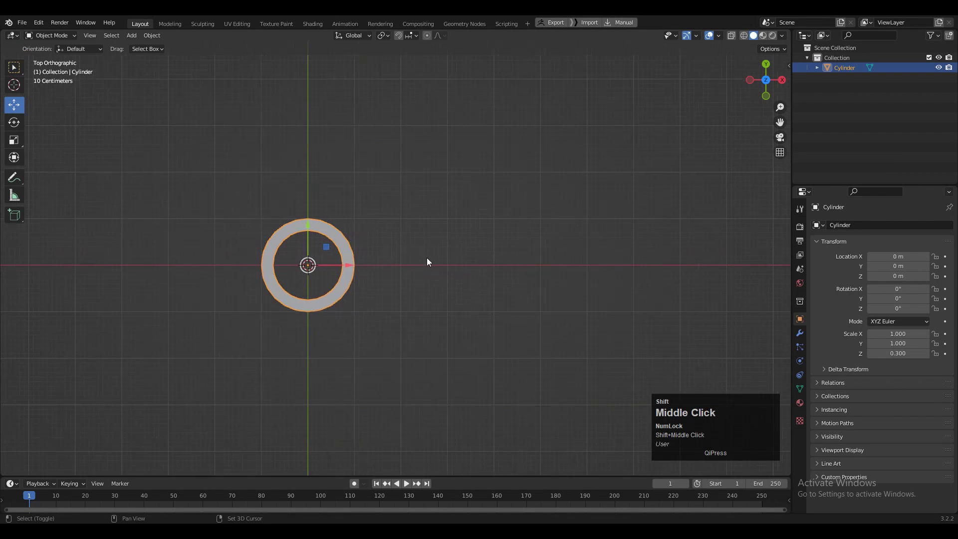
key(shift+d)
right_click(383, 275)
drag(349, 265, 590, 263)
Scale the copied ring to 0.8 in X and Y, leaving its Z height out of the scaling.
key(s)
key(shift+z)
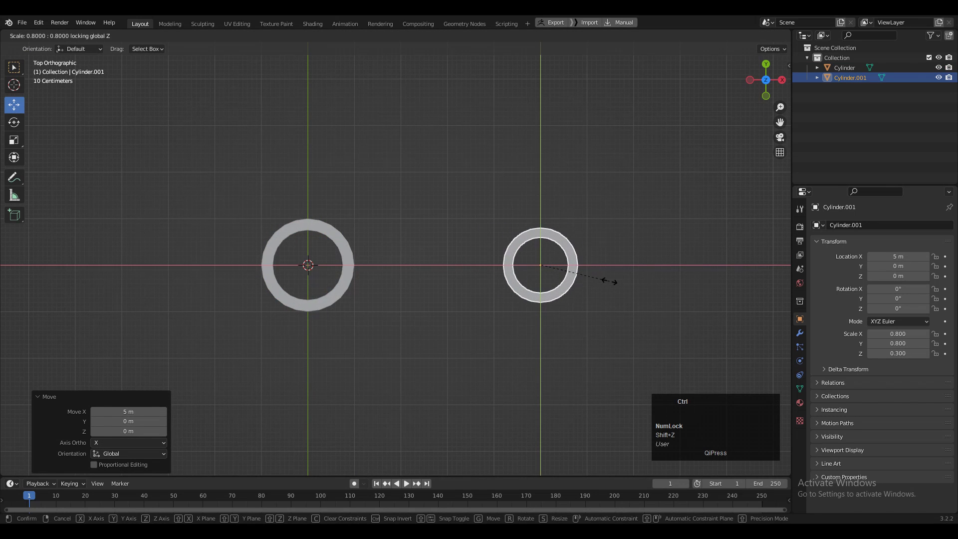
click(609, 281)
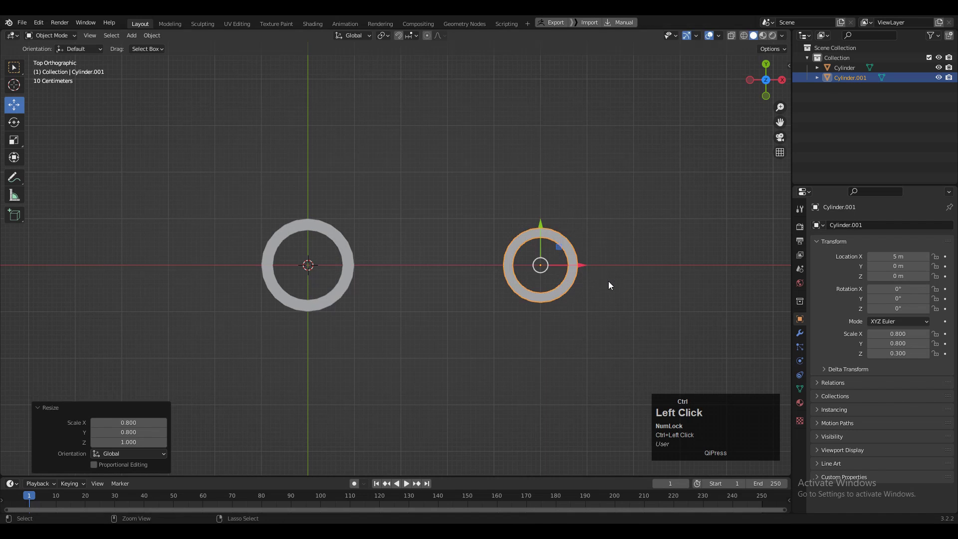
click(438, 206)
shift+middle_drag(438, 206, 432, 216)
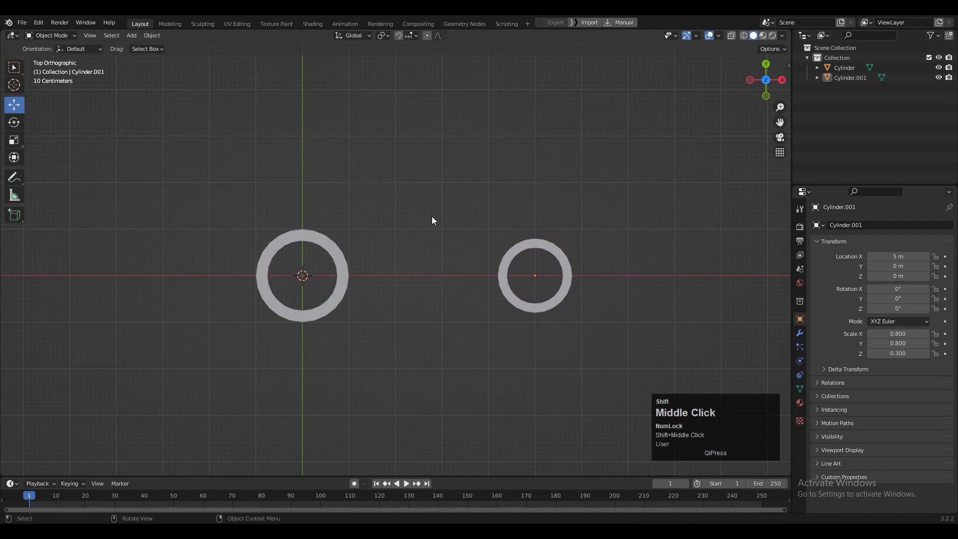
click(309, 234)
key(Tab)
middle_drag(337, 217, 487, 286)
Add a mesh cube at the origin and scale it to 0.3 along Z to match the ring's height.
key(shift+a)
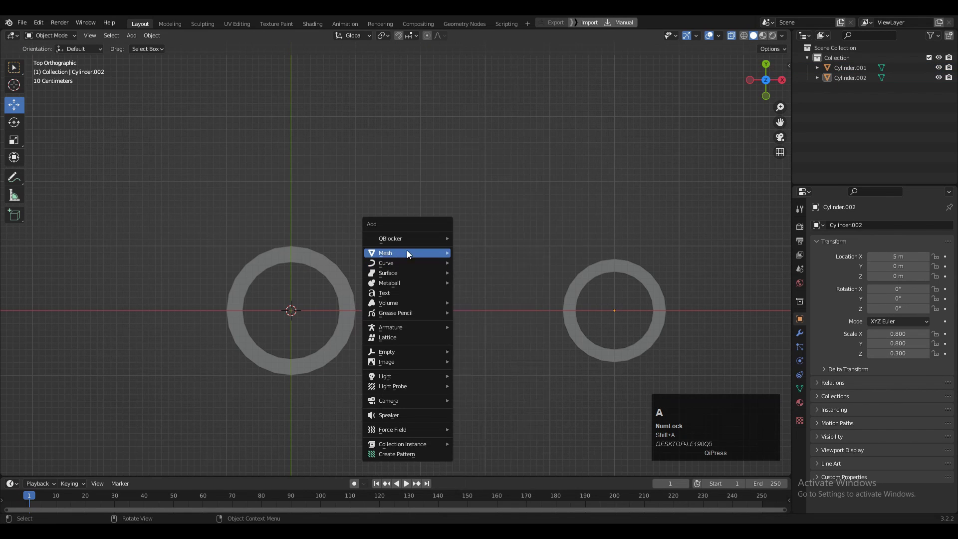
click(475, 277)
click(759, 95)
scroll(339, 193, up, 3)
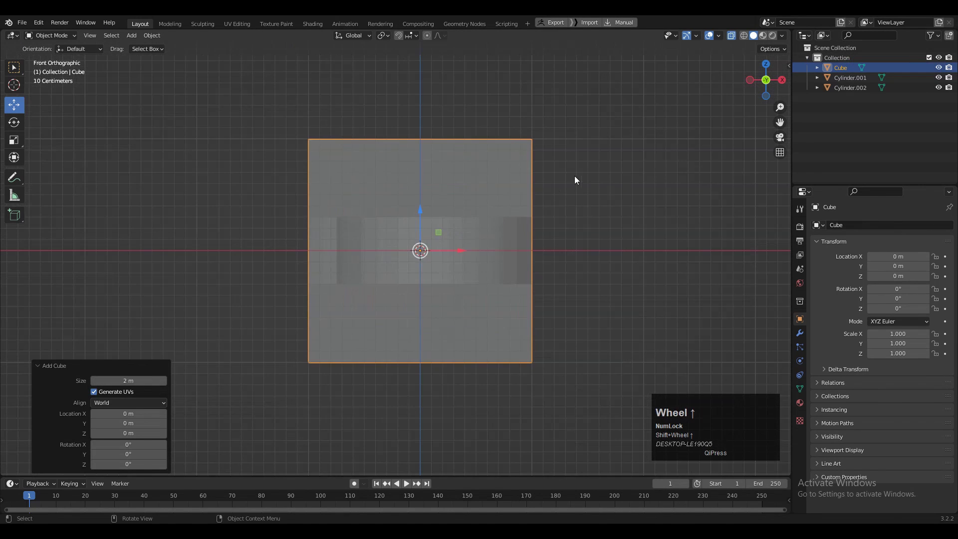
key(s)
key(z)
click(471, 236)
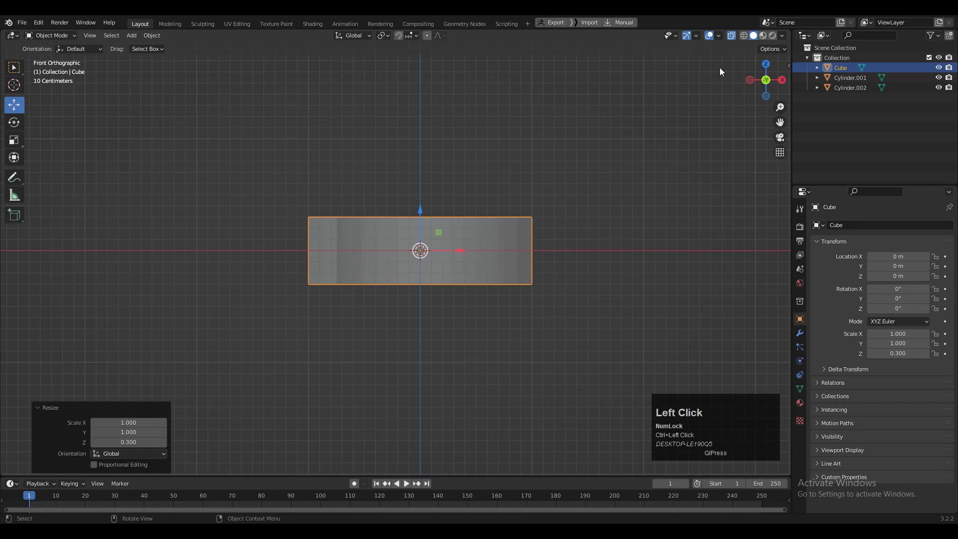
Narrow the cube into a bar by scaling it to 0.2 along Y in the top view.
click(765, 67)
click(731, 36)
scroll(636, 175, down, 4)
shift+middle_drag(470, 211, 392, 164)
key(s)
key(y)
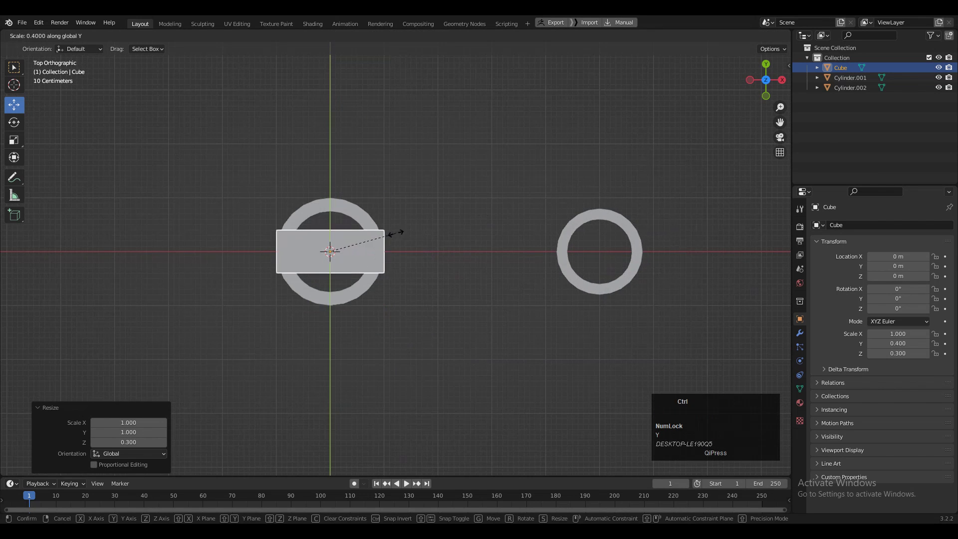
click(372, 254)
Move the bar 2.7 m along X between the rings, and shift its mesh 1.1 m along Y in Edit Mode.
ctrl+drag(368, 254, 509, 258)
key(Tab)
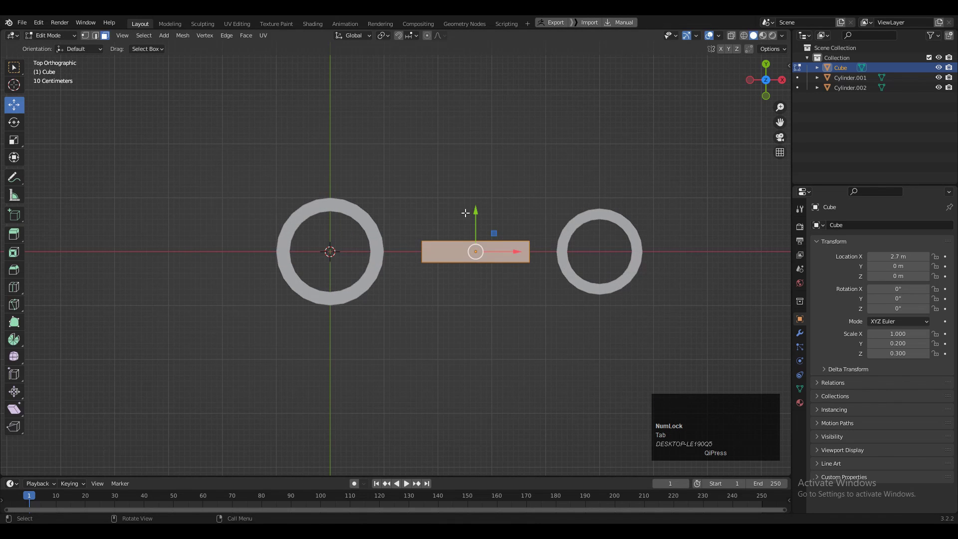
ctrl+drag(465, 213, 473, 153)
scroll(479, 158, up, 2)
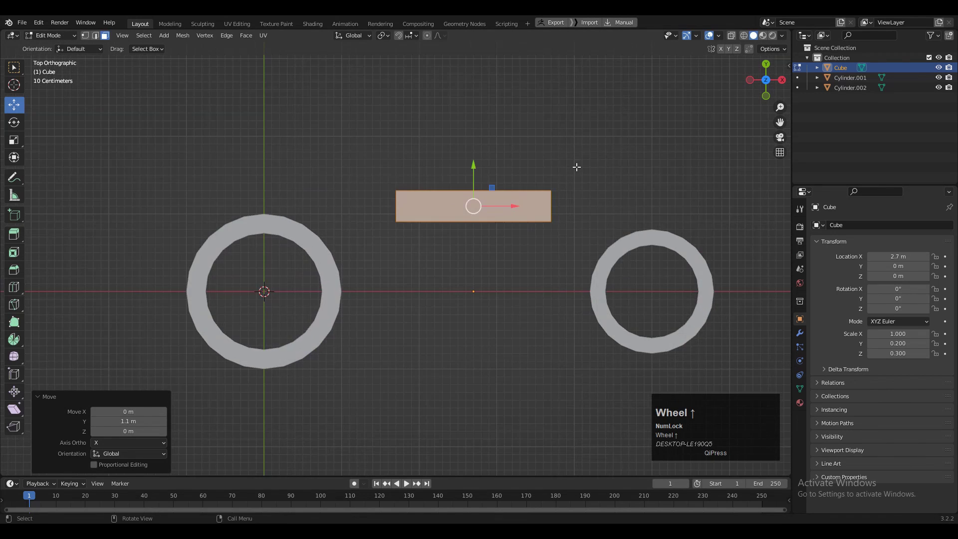
Add one centered loop cut across the bar's length and turn on X-ray display.
key(ctrl+r)
click(471, 200)
right_click(462, 211)
click(731, 36)
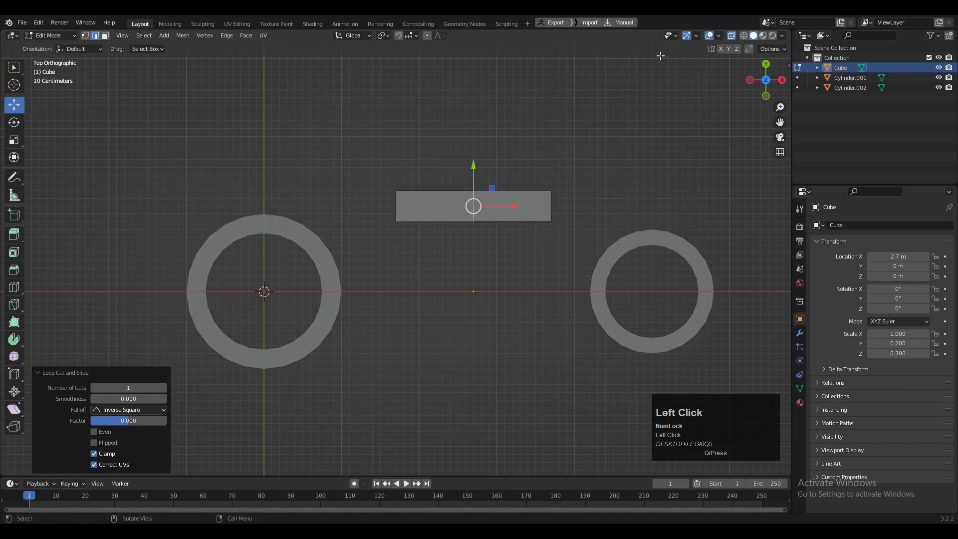
Move the vertices of the bar's left end about -1.7 m in X and -0.3 m in Y, onto the large ring.
key(1)
drag(435, 146, 341, 236)
drag(394, 205, 292, 229)
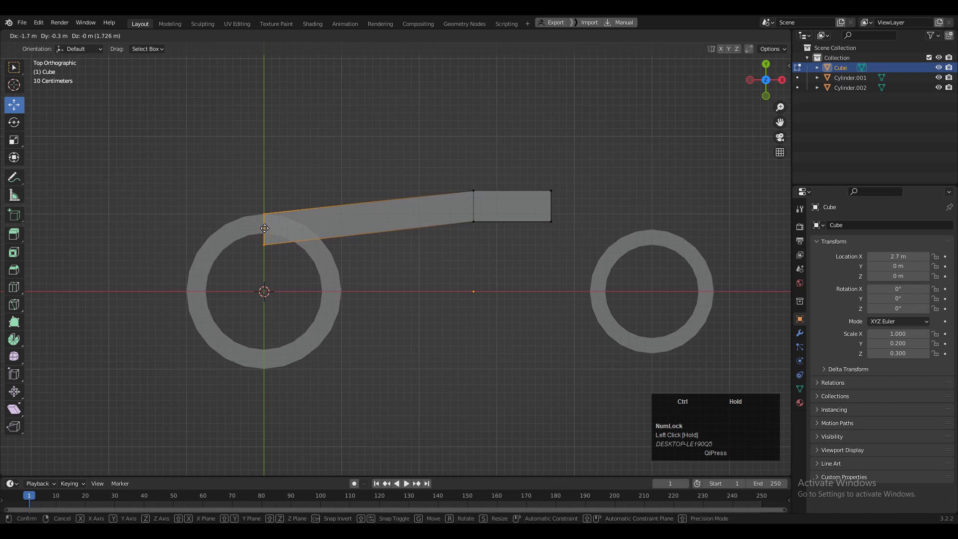
drag(264, 228, 264, 228)
Move the bar's right end onto the top of the small ring and fit its upper corner vertices to the ring's outline.
click(551, 206)
drag(550, 207, 671, 243)
click(674, 192)
scroll(501, 200, up, 1)
drag(690, 212, 713, 233)
shift+drag(701, 224, 727, 218)
Reposition the upper and lower corner vertices of the bar's left end so the end slants across the large ring.
drag(303, 176, 224, 216)
shift+drag(231, 204, 210, 207)
drag(271, 263, 219, 228)
drag(235, 242, 267, 229)
drag(240, 224, 199, 191)
drag(214, 187, 213, 190)
Turn off X-ray display and enable the wireframe overlay so the edges of both rings are drawn.
scroll(471, 242, down, 3)
scroll(471, 234, up, 2)
click(471, 190)
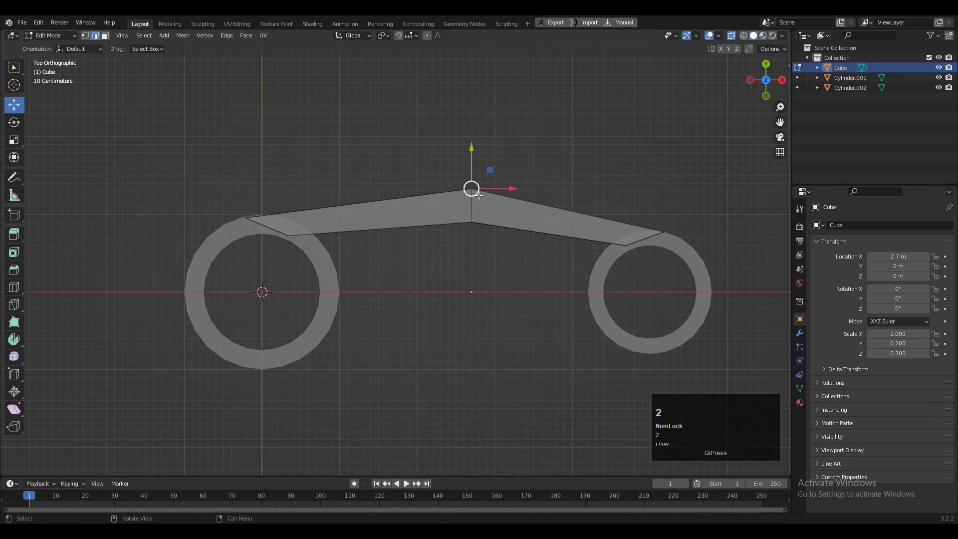
click(733, 37)
middle_drag(402, 268, 551, 168)
scroll(550, 175, down, 1)
click(650, 134)
click(718, 36)
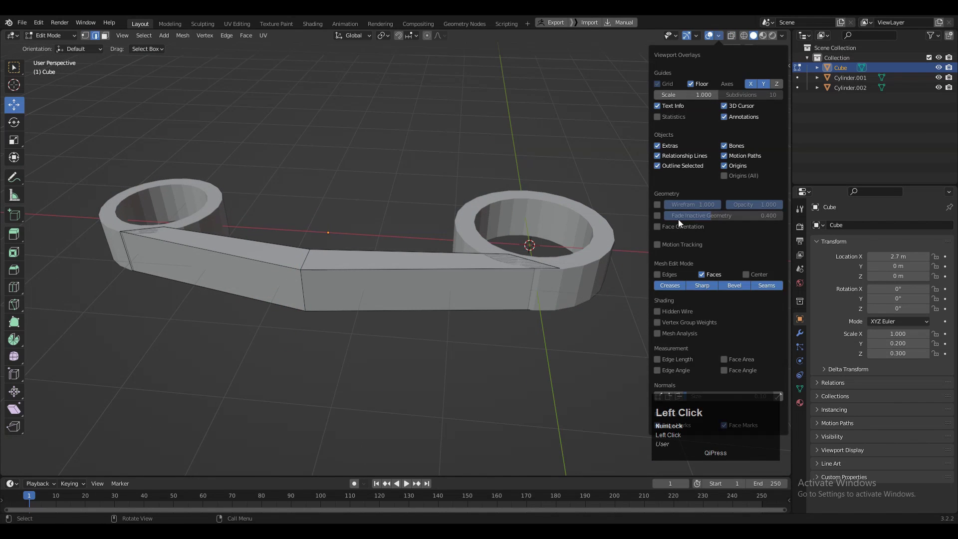
click(658, 205)
Nudge the bar's end edges at the large ring into line with the ring's wireframe edges.
click(407, 252)
middle_drag(407, 252, 512, 354)
scroll(512, 354, up, 3)
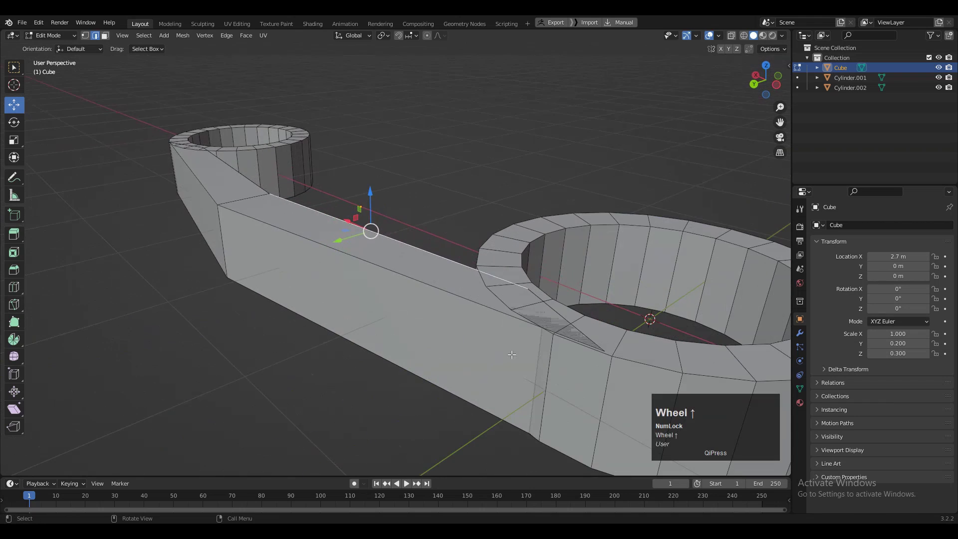
middle_drag(594, 402, 429, 469)
drag(265, 203, 262, 196)
drag(306, 241, 299, 240)
drag(257, 204, 259, 209)
middle_drag(262, 209, 319, 167)
click(388, 225)
drag(414, 253, 454, 297)
click(766, 75)
scroll(624, 267, down, 4)
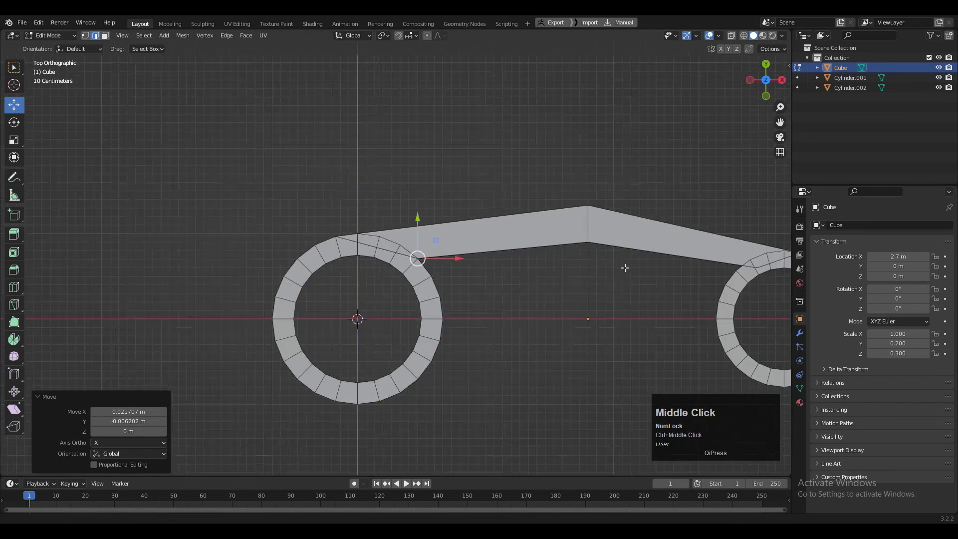
Nudge the bar's lower end vertices at the small ring onto its outer edge, about -0.002 m in X and 0.013 m in Y.
shift+middle_drag(624, 268, 281, 274)
scroll(449, 274, up, 4)
click(470, 274)
shift+middle_drag(470, 274, 382, 279)
click(403, 247)
drag(408, 260, 349, 270)
scroll(348, 269, down, 4)
shift+middle_drag(200, 254, 446, 262)
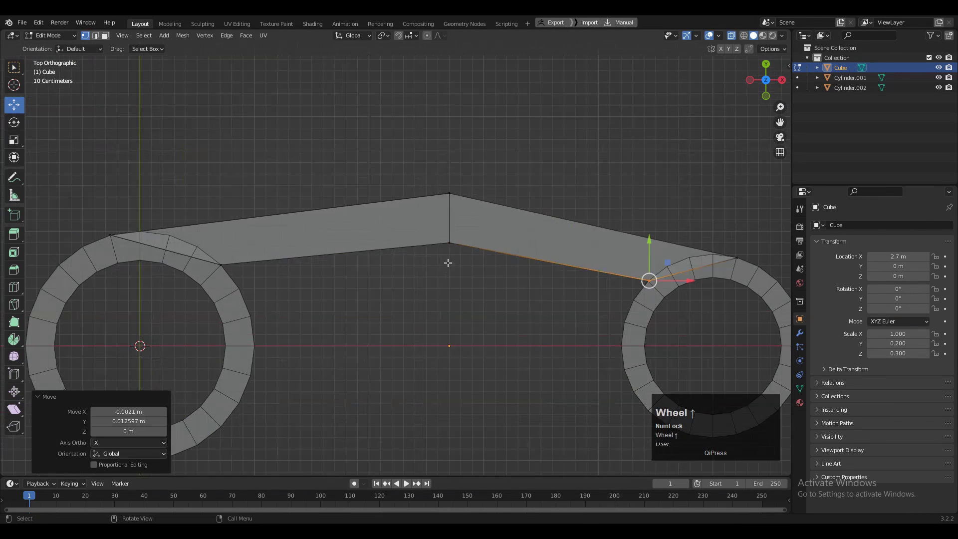
Shift the bar's middle bend vertices along negative X, closer to the large ring.
click(449, 227)
drag(465, 219, 445, 219)
drag(191, 211, 192, 212)
Apply the bar's scale in Object Mode and set its origin to its geometry.
key(Tab)
key(ctrl+a)
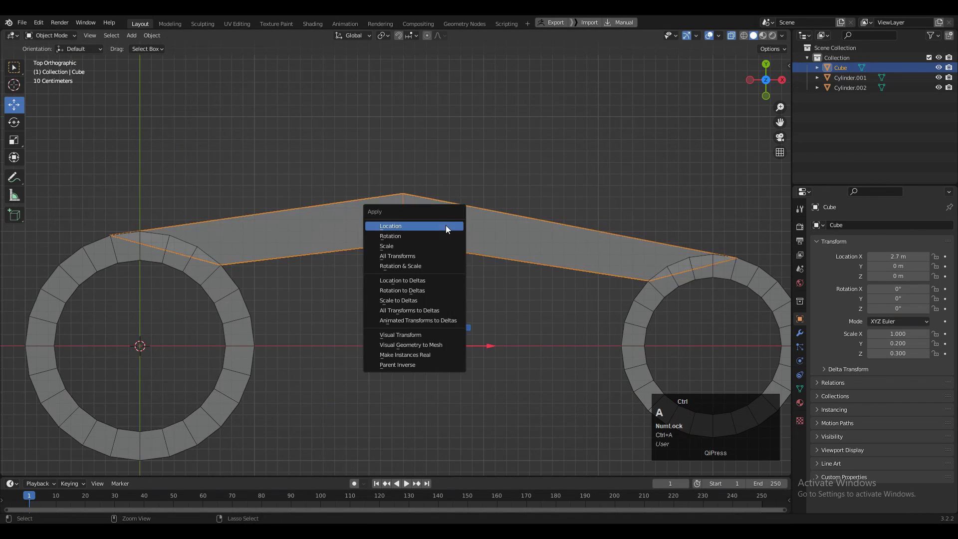
click(439, 247)
scroll(464, 248, down, 3)
right_click(451, 245)
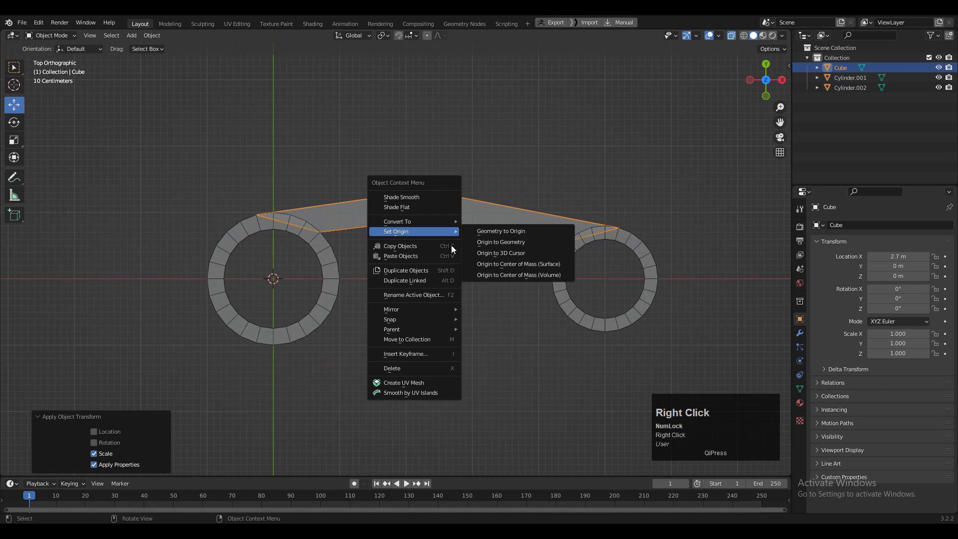
click(500, 244)
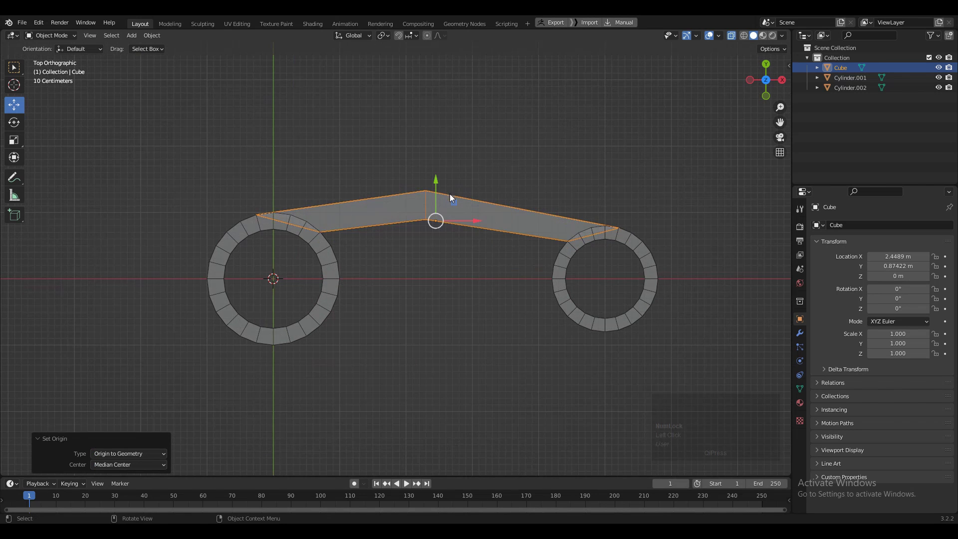
Duplicate the bar and move the copy 1.3 m down along negative Y.
key(shift)
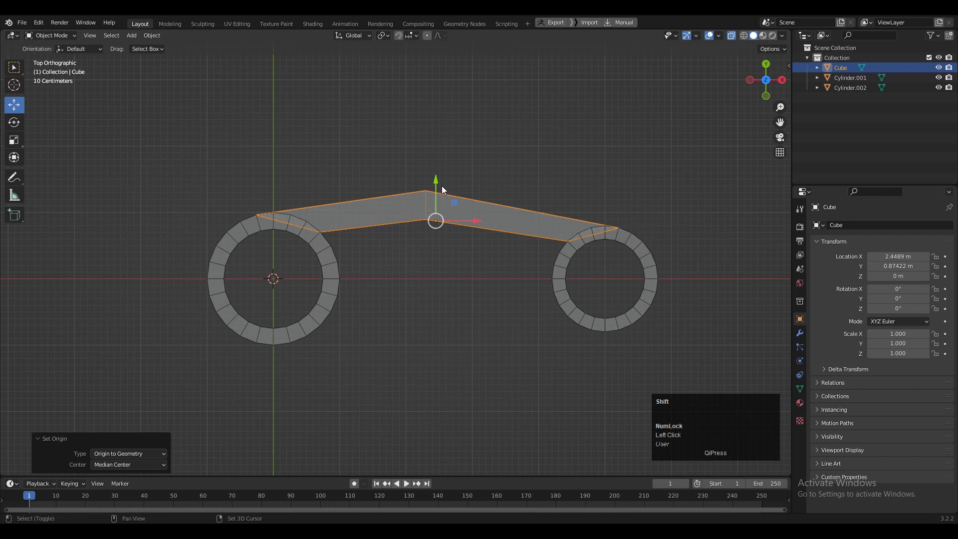
key(shift+d)
click(444, 182)
ctrl+drag(436, 180, 470, 270)
Fit the lower bar's left end vertices to the large ring's outline, lowering the bottom corner about 0.12 m along Y.
click(475, 278)
key(Tab)
scroll(329, 285, up, 4)
drag(172, 292, 69, 355)
drag(113, 340, 286, 294)
shift+middle_drag(242, 371, 229, 327)
drag(226, 337, 225, 353)
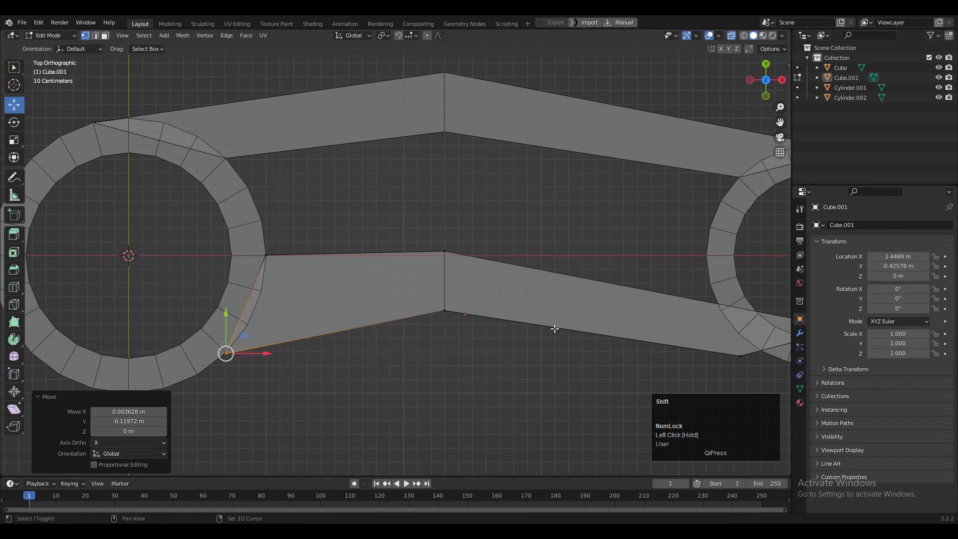
Raise the lower bar's bottom corner onto the small ring's outline and move its middle bend vertices up along Y.
shift+middle_drag(599, 325, 424, 285)
drag(669, 287, 531, 216)
drag(564, 315, 564, 292)
shift+middle_drag(319, 249, 551, 339)
drag(476, 280, 529, 381)
drag(500, 296, 500, 275)
Fit the lower bar's remaining end vertices to both ring outlines, lowering its upper corners along Y.
mouse_move(281, 401)
mouse_down()
mouse_move(287, 395)
mouse_move(280, 399)
mouse_up()
drag(323, 312, 317, 347)
shift+middle_drag(573, 319, 266, 290)
drag(455, 275, 457, 300)
Lower the lower bar's upper bend vertices about 0.08 m along Y and return to Object Mode.
shift+middle_drag(349, 270, 616, 284)
drag(456, 206, 454, 216)
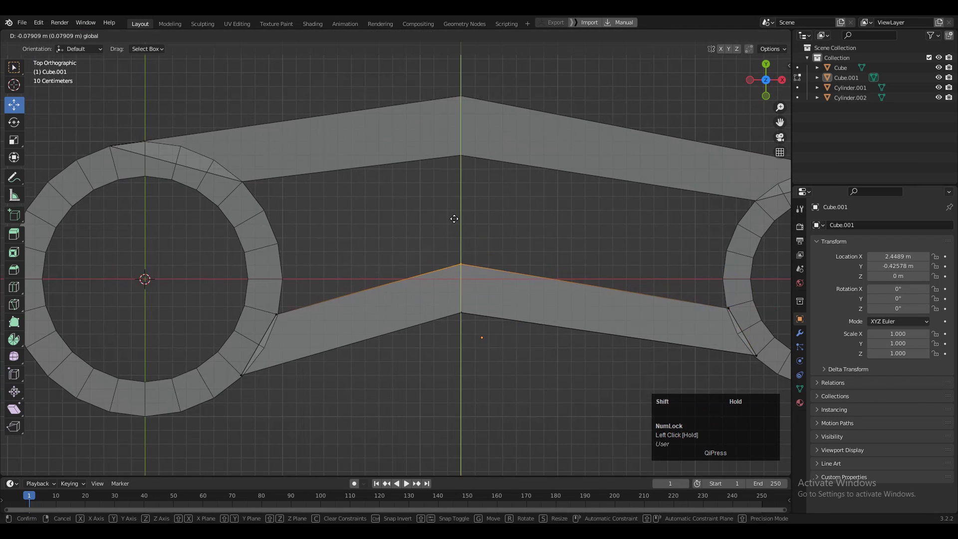
key(Tab)
Apply the transforms of both bars and open them together in Edit Mode.
scroll(424, 319, down, 2)
drag(379, 165, 427, 368)
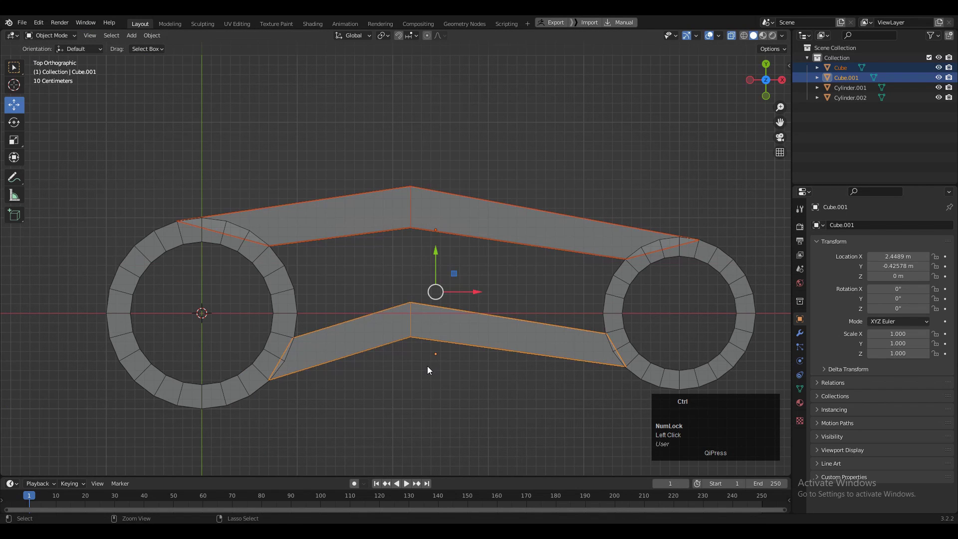
key(ctrl+a)
click(427, 374)
key(Tab)
Add a loop cut across each half of the upper bar and pull the new edges outward into a curve.
key(ctrl+r)
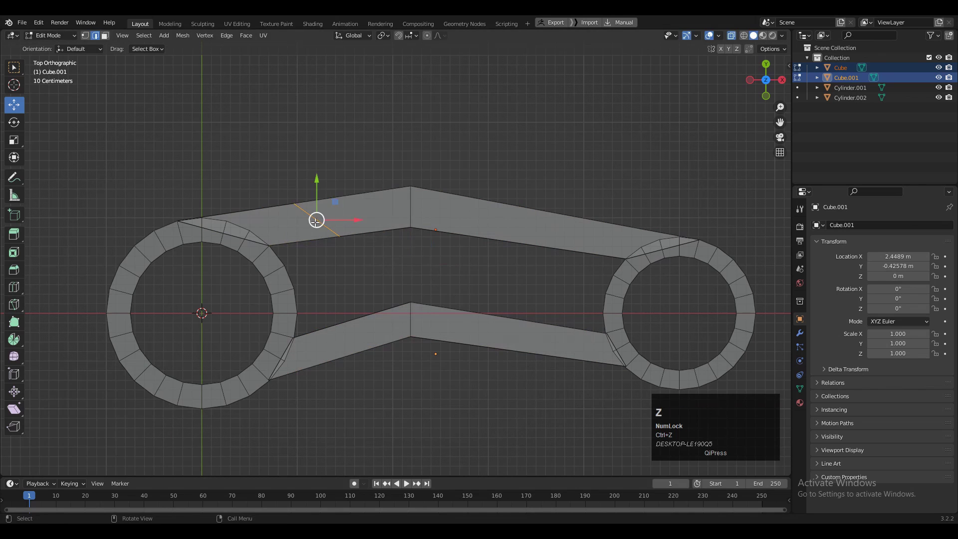
drag(316, 220, 303, 204)
right_click(531, 219)
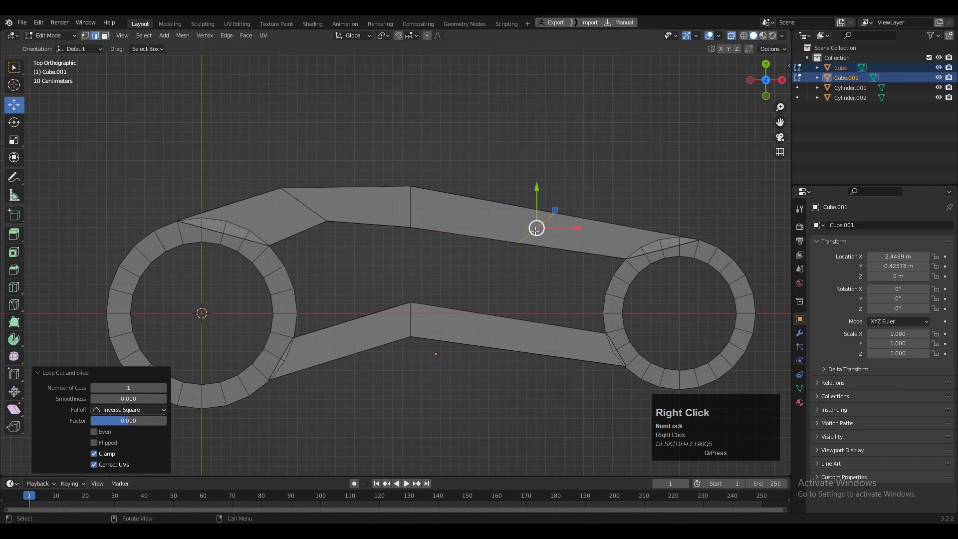
drag(536, 228, 536, 218)
Raise the upper bar's middle bend along Y and fine-tune the two side cuts to smooth the arch.
drag(456, 150, 398, 270)
drag(410, 179, 410, 164)
drag(460, 150, 594, 274)
drag(534, 216, 525, 225)
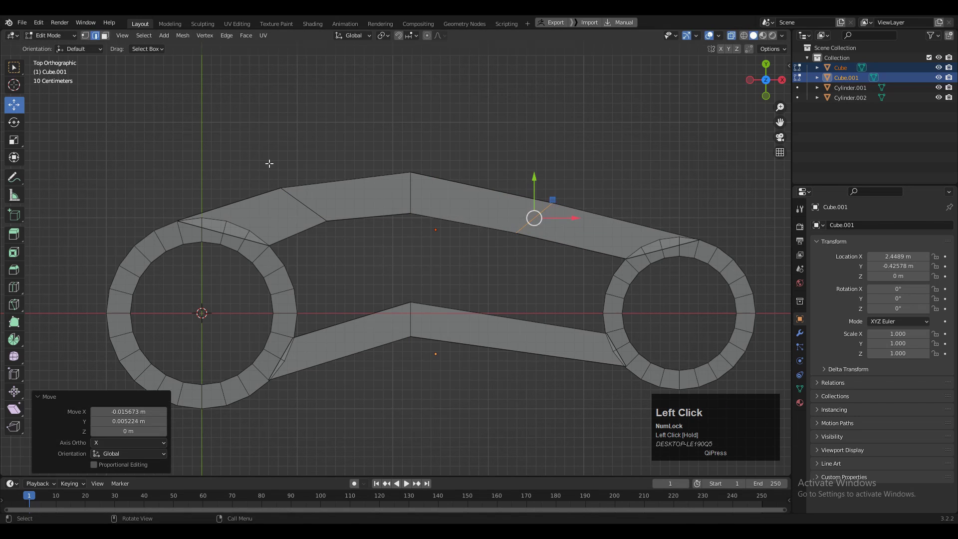
drag(349, 234, 349, 234)
drag(306, 206, 309, 210)
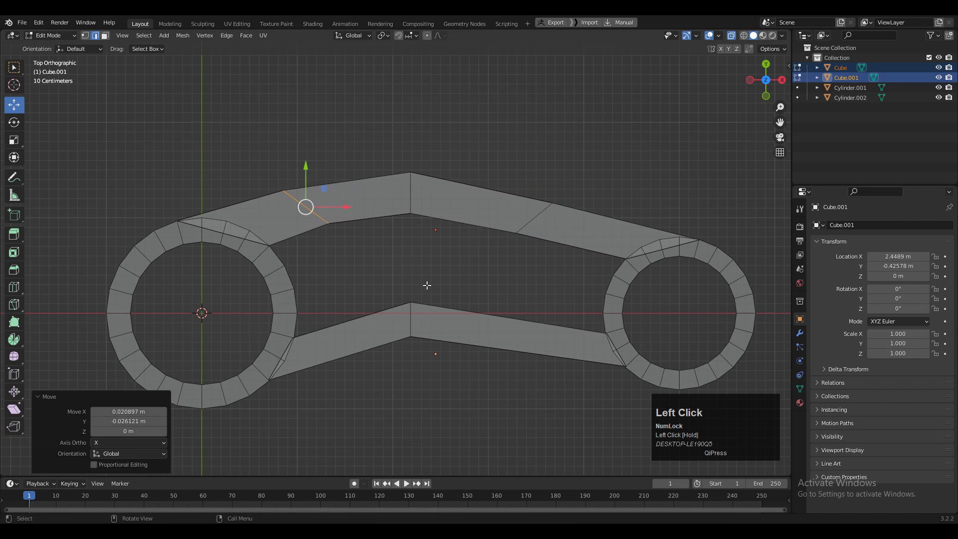
Loop-cut the lower bar's large-ring half, raise the cut into a curve, and lower the middle bend about 0.026 m.
click(362, 325)
right_click(362, 323)
drag(376, 260, 324, 381)
mouse_move(346, 309)
mouse_down()
mouse_move(347, 297)
mouse_move(345, 306)
mouse_up()
mouse_move(428, 280)
mouse_down()
mouse_move(405, 357)
mouse_move(411, 286)
mouse_up()
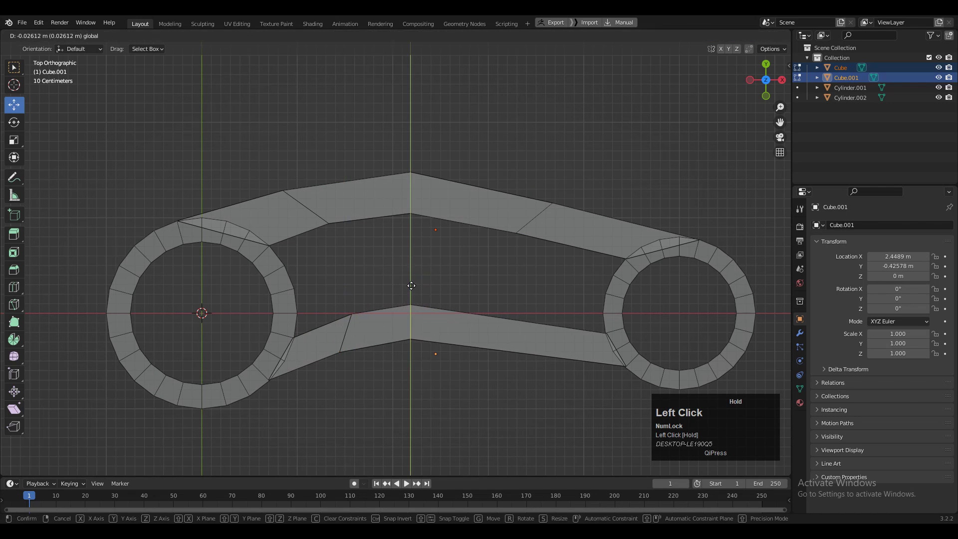
Add a loop cut across the lower bar's small-ring half and raise it slightly along Y.
key(ctrl+r)
click(529, 335)
right_click(530, 335)
drag(514, 343, 513, 343)
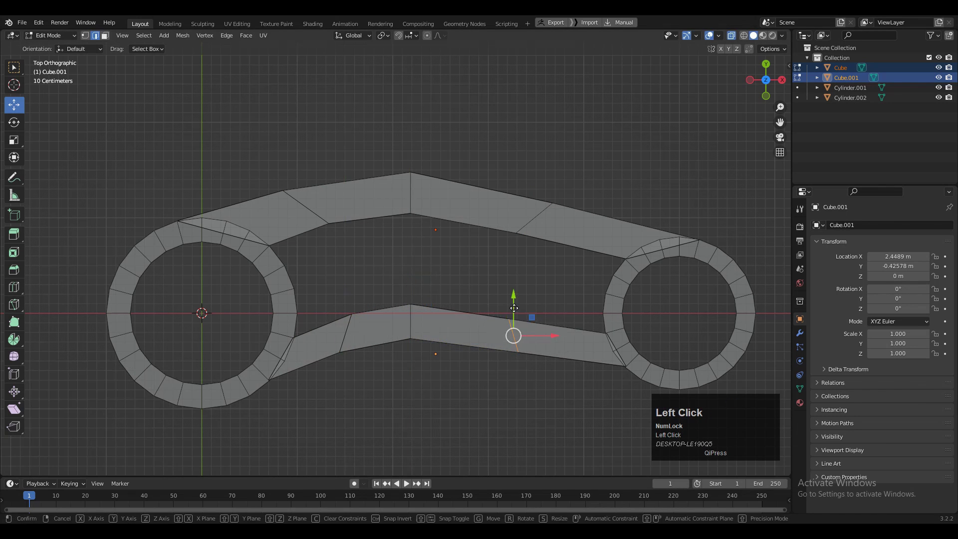
drag(514, 309, 514, 302)
click(433, 377)
scroll(336, 344, down, 3)
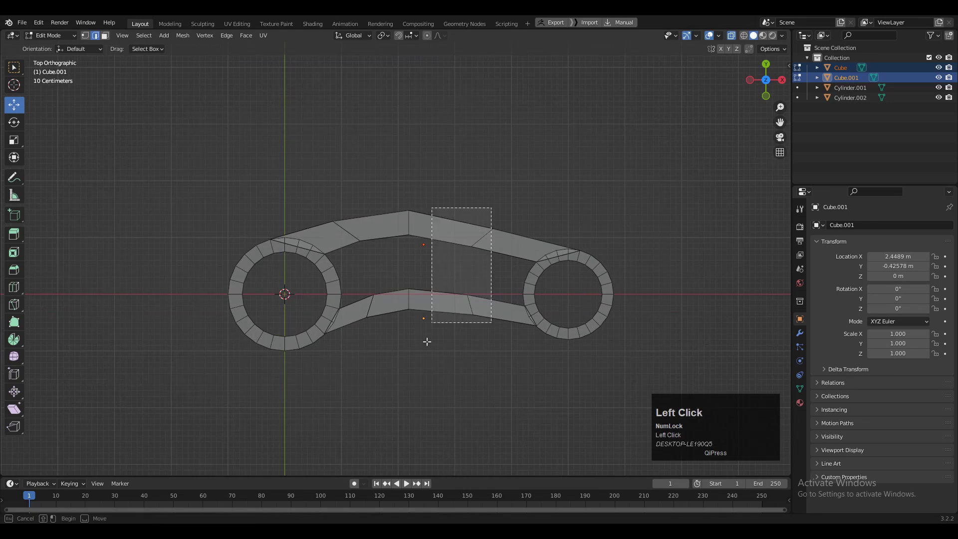
Turn off X-ray in Object Mode and keep duplicates of all four parts in a hidden collection named Back_Up.
key(Tab)
click(731, 35)
middle_drag(583, 297, 605, 214)
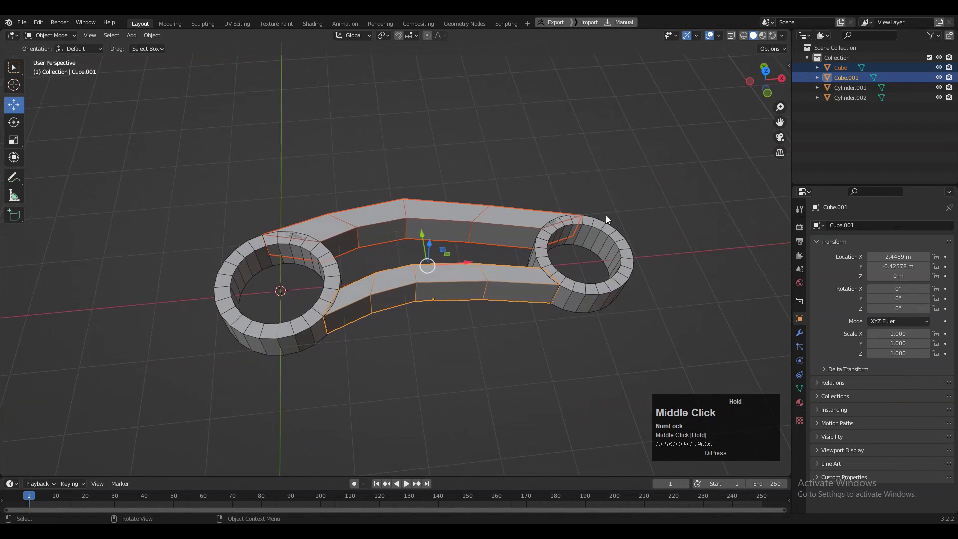
drag(605, 214, 286, 369)
right_click(445, 247)
scroll(622, 168, up, 2)
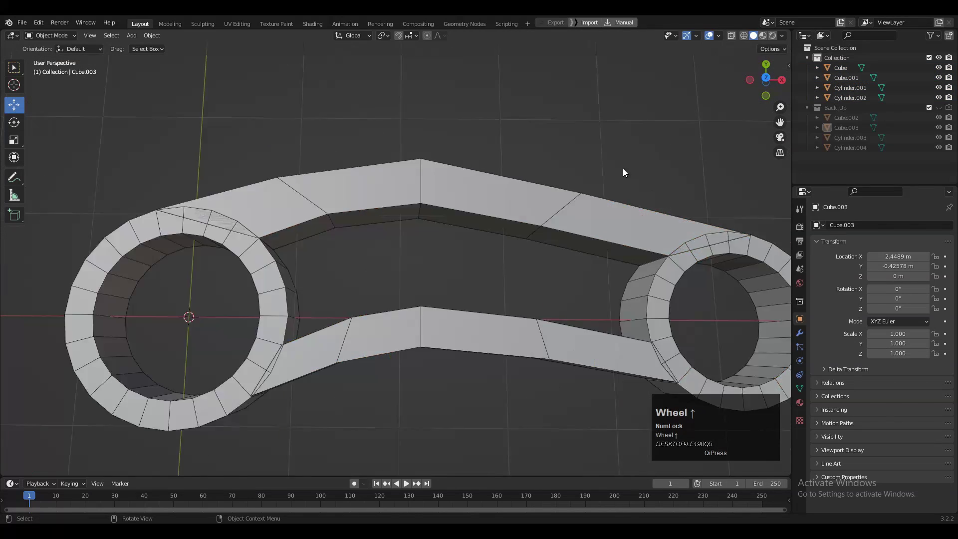
Apply Set Flow to the upper bar's middle edge loop and return to Object Mode.
middle_drag(623, 169, 417, 211)
click(417, 211)
key(Tab)
alt+click(410, 227)
right_click(543, 378)
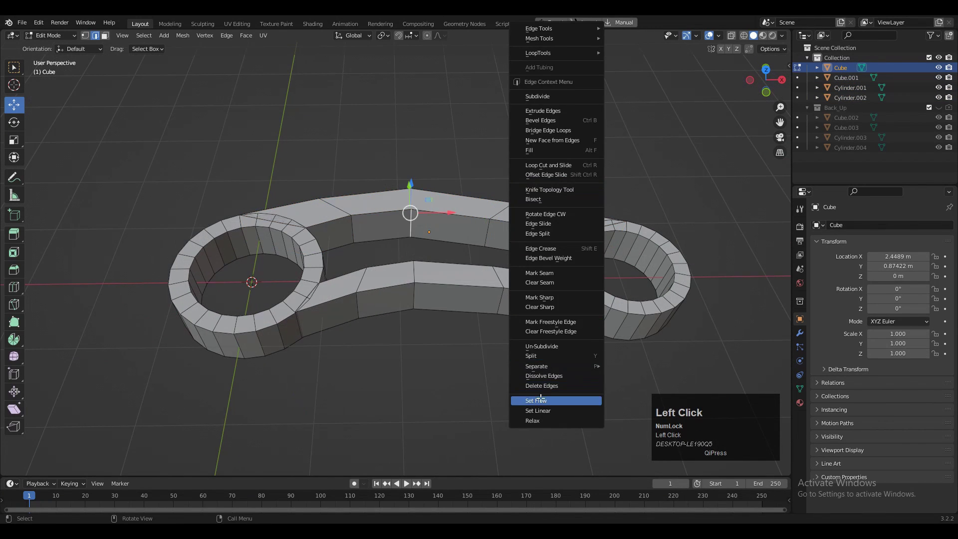
click(541, 399)
middle_drag(346, 192, 367, 219)
right_click(540, 255)
key(Tab)
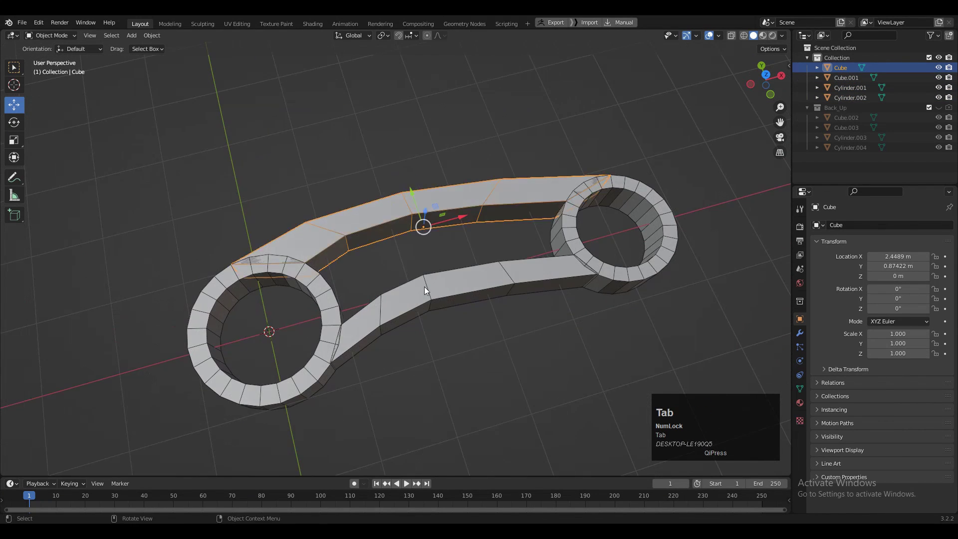
Apply Set Flow with tension 180 to the lower bar's middle edge loop and return to Object Mode in top view.
click(423, 287)
key(Tab)
right_click(514, 335)
click(513, 336)
middle_drag(513, 335, 712, 140)
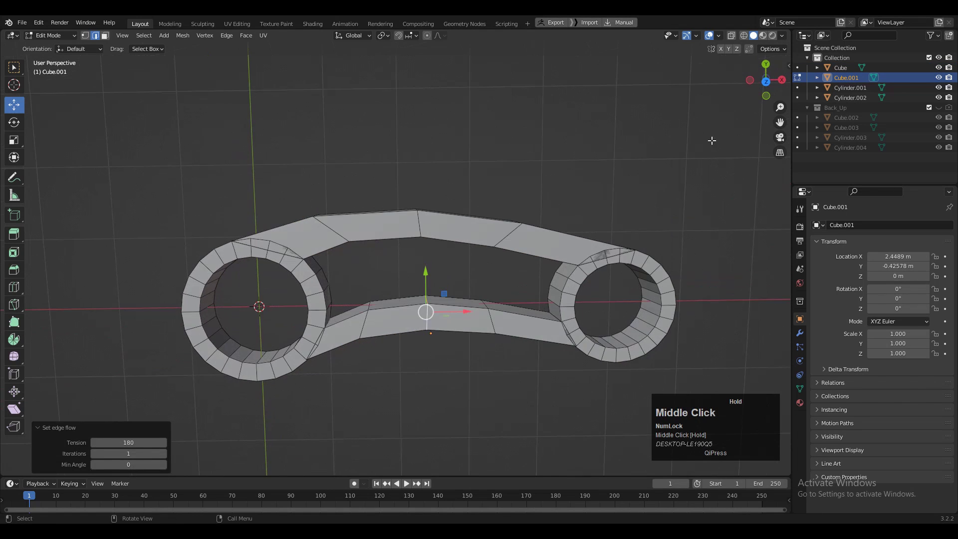
click(765, 81)
key(Tab)
Join the two rings into one object and unite both bars with it using Bool Tool's Brush Union.
shift+click(556, 296)
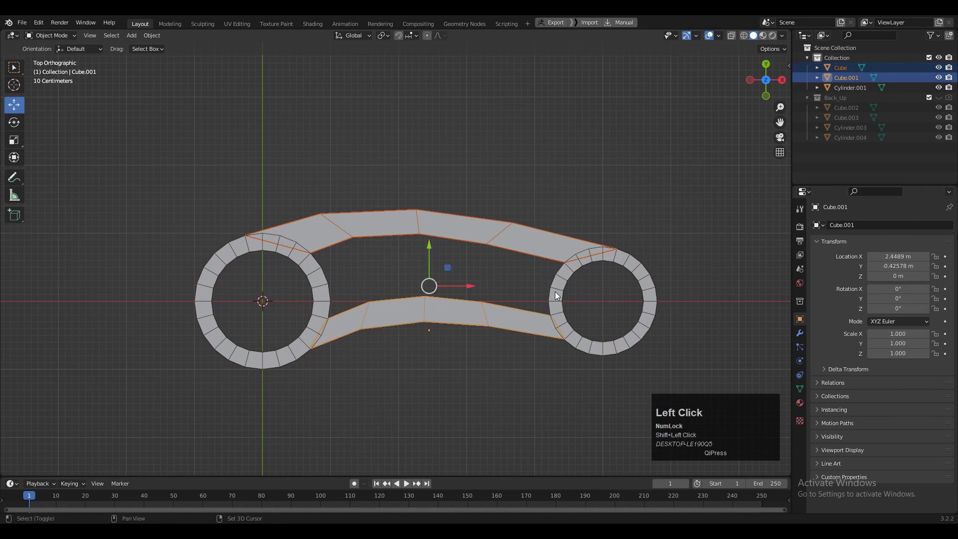
shift+click(556, 295)
key(n)
click(785, 130)
click(719, 151)
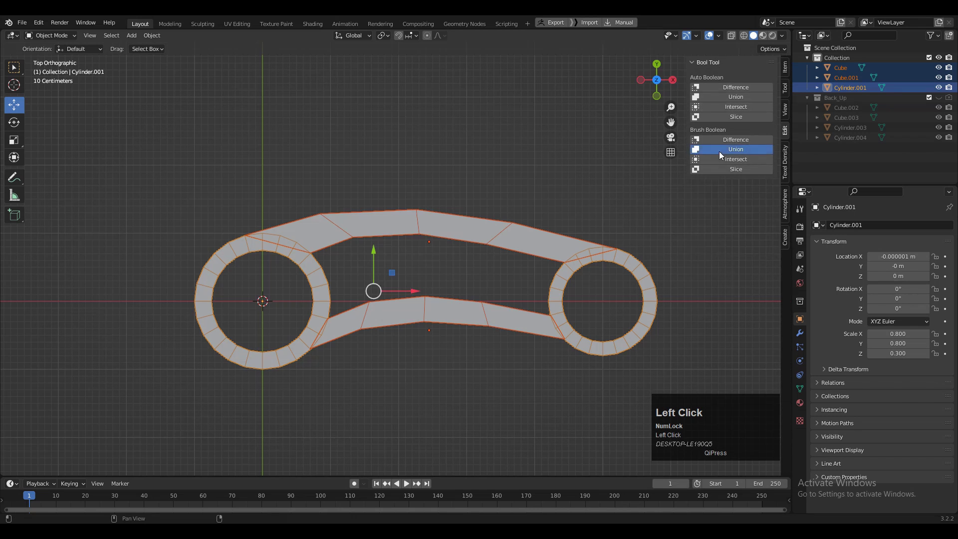
middle_drag(471, 200, 461, 117)
click(462, 117)
Apply both union Boolean modifiers on the joined rings.
click(800, 333)
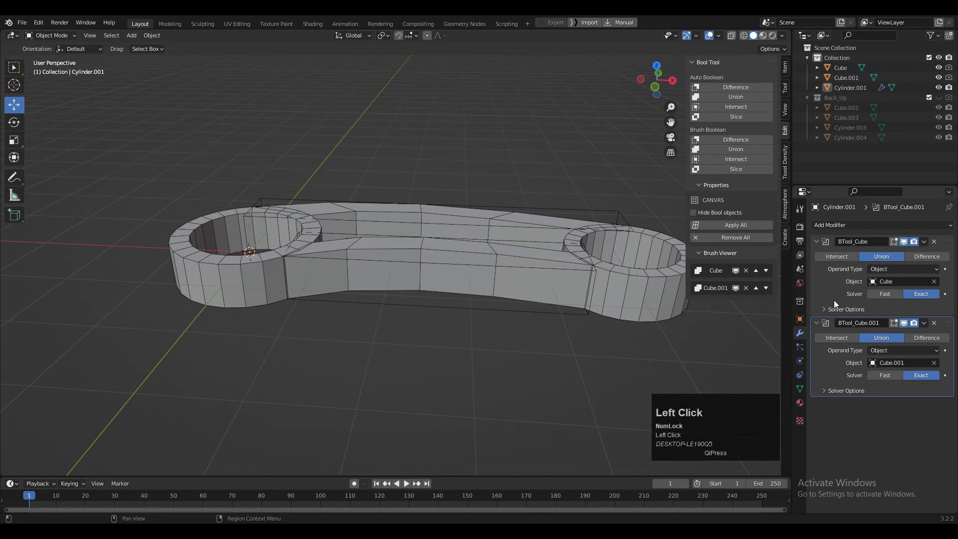
click(924, 242)
click(923, 253)
click(924, 242)
click(922, 252)
Delete the two leftover bar brush objects, Cube and Cube.001.
click(543, 209)
shift+click(591, 271)
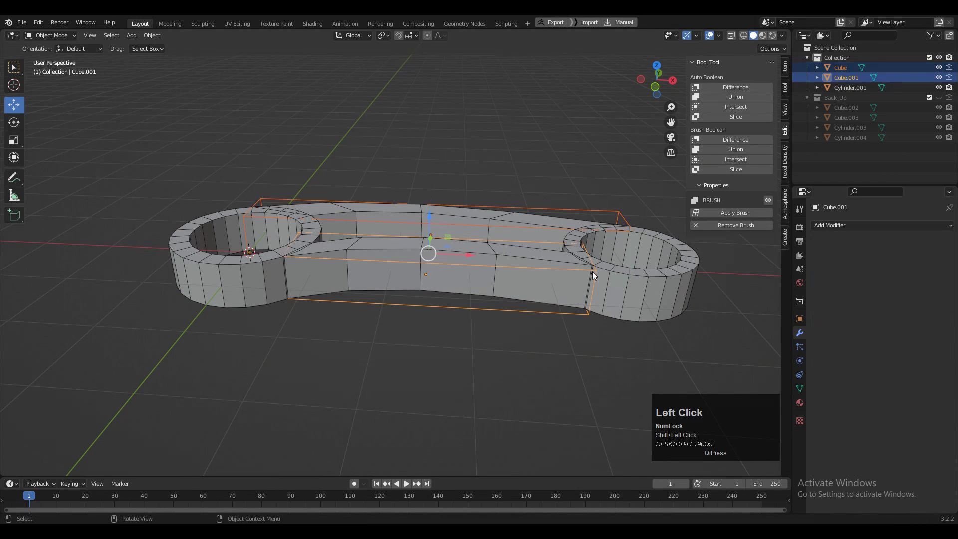
key(x)
click(547, 249)
Merge the stray vertices at the outer corner where the lower bar meets the large ring's top face.
middle_drag(318, 228, 300, 269)
scroll(474, 274, up, 4)
click(473, 273)
key(Tab)
middle_drag(507, 307, 511, 264)
scroll(510, 264, up, 3)
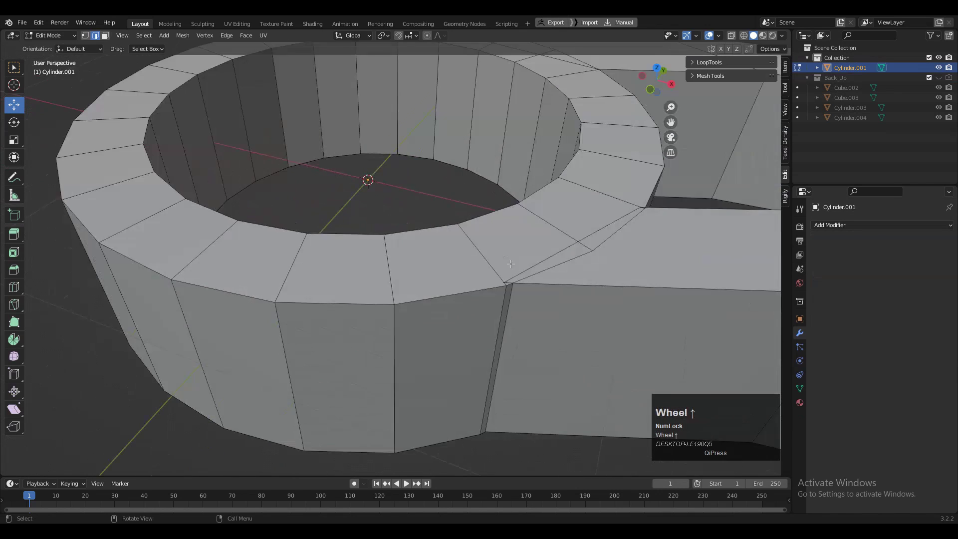
key(1)
scroll(552, 289, up, 4)
shift+middle_drag(652, 354, 425, 333)
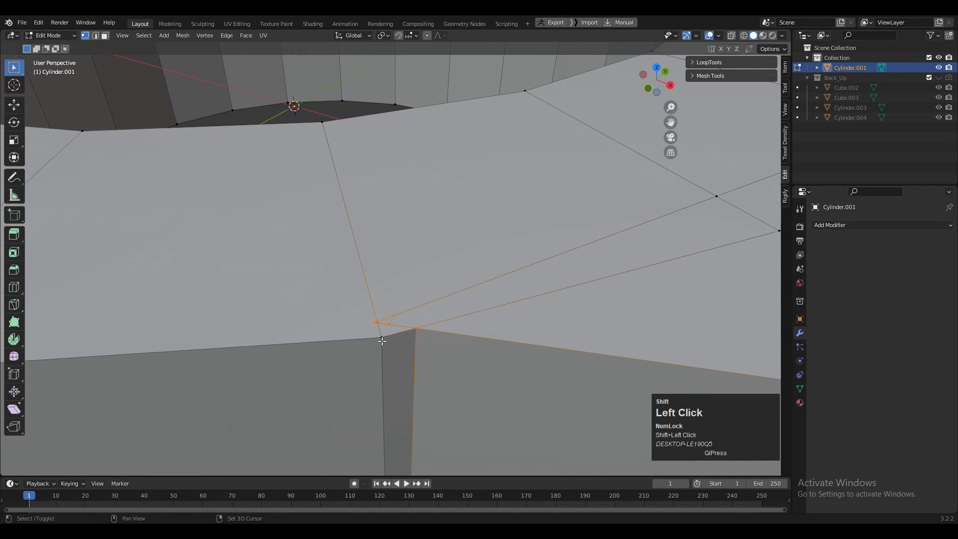
key(m)
click(448, 295)
Merge the duplicate vertices at the middle and inner corner of the lower bar's joint on the large ring's top face.
scroll(451, 323, down, 4)
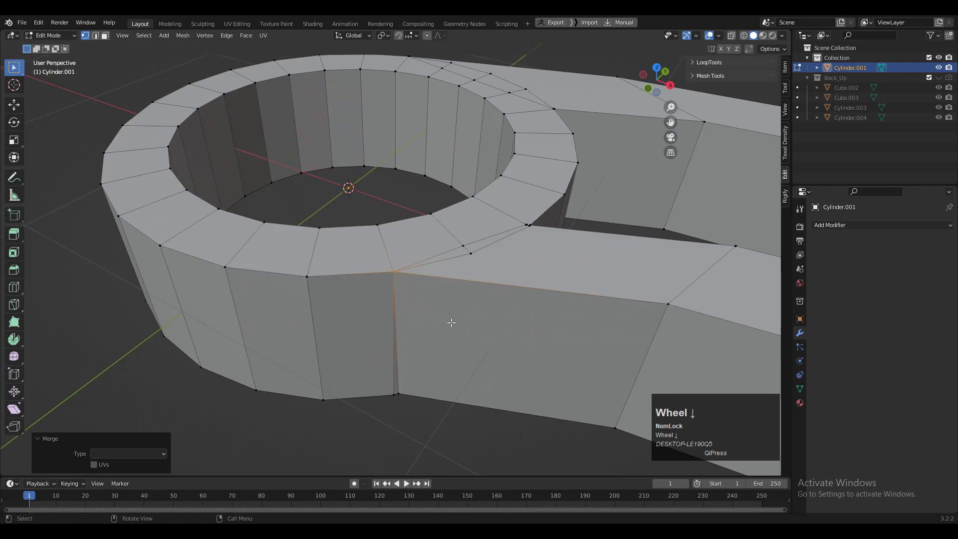
middle_drag(454, 325, 439, 249)
shift+click(434, 239)
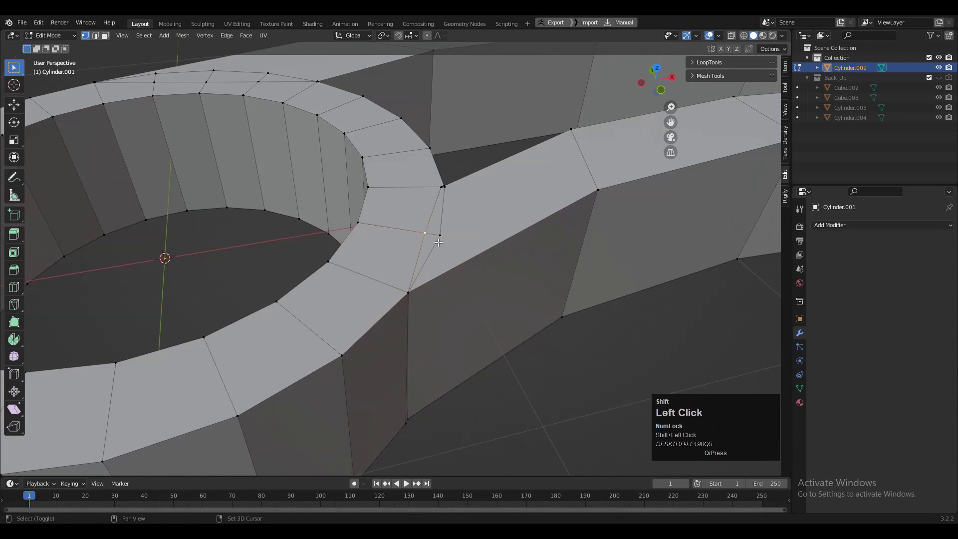
key(m)
click(467, 244)
scroll(439, 209, up, 4)
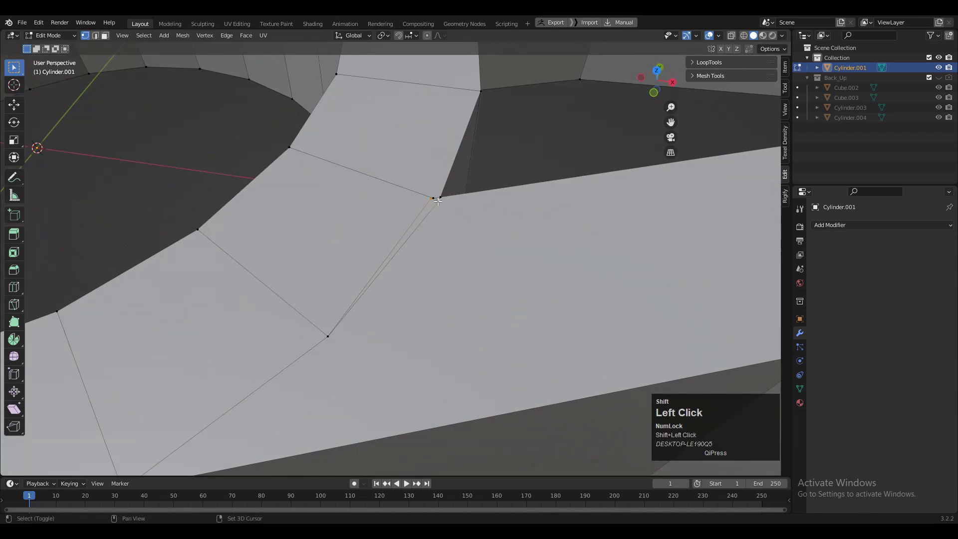
key(m)
click(448, 189)
Merge the duplicate vertices on the underside where the lower bar meets the large ring.
middle_drag(448, 189, 380, 217)
click(412, 243)
shift+click(450, 215)
middle_drag(450, 214, 251, 363)
key(m)
click(467, 261)
scroll(669, 192, up, 1)
scroll(251, 362, up, 3)
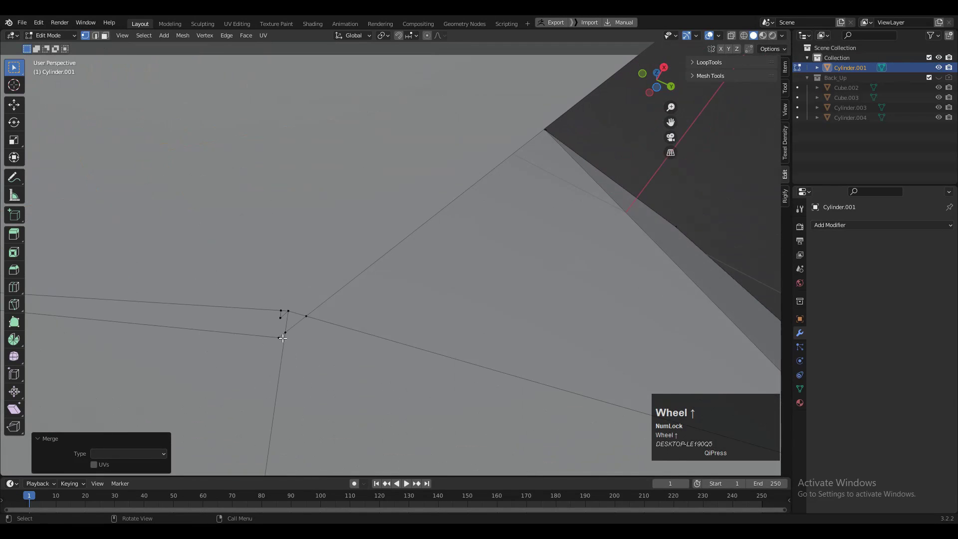
drag(269, 345, 295, 306)
shift+click(308, 316)
key(m)
click(393, 310)
Merge the first duplicate vertex pair where the lower bar meets the small ring's top face.
scroll(299, 260, down, 10)
scroll(298, 260, down, 5)
middle_drag(297, 259, 447, 376)
scroll(447, 376, up, 4)
shift+click(464, 331)
right_click(305, 295)
middle_drag(319, 320, 280, 369)
scroll(347, 265, up, 4)
key(m)
click(399, 280)
Merge the remaining duplicate vertex pairs along the lower bar's joint on the small ring's top face.
scroll(411, 282, up, 3)
click(384, 385)
shift+click(397, 392)
key(m)
click(427, 389)
scroll(427, 388, down, 5)
scroll(429, 360, up, 3)
click(468, 334)
shift+click(528, 409)
key(m)
scroll(520, 302, down, 6)
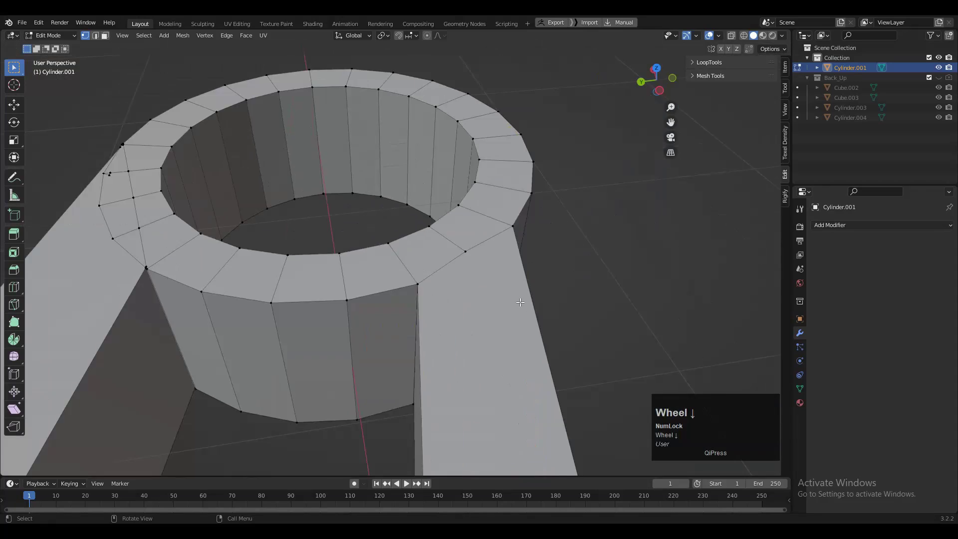
Merge the duplicate vertex pairs on the underside where the lower bar meets the small ring.
middle_drag(519, 302, 474, 165)
shift+middle_drag(513, 261, 194, 269)
click(200, 331)
shift+click(192, 325)
key(m)
click(193, 327)
scroll(195, 320, down, 5)
click(566, 317)
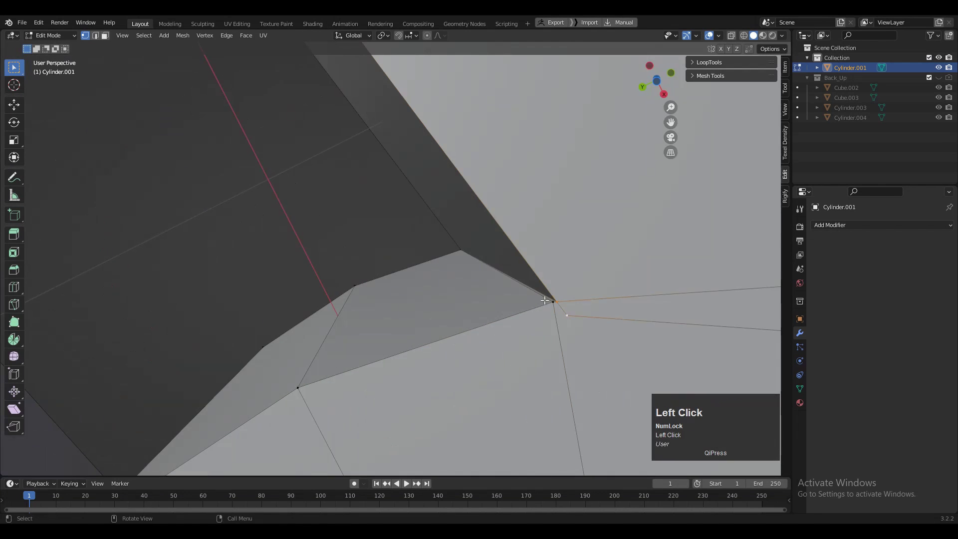
shift+click(558, 301)
key(m)
click(555, 299)
Run a lengthwise edge along the lower bar's underside and connect it to the middle joint vertices of the rings.
scroll(539, 284, down, 8)
shift+middle_drag(528, 269, 459, 264)
scroll(417, 235, down, 7)
click(475, 217)
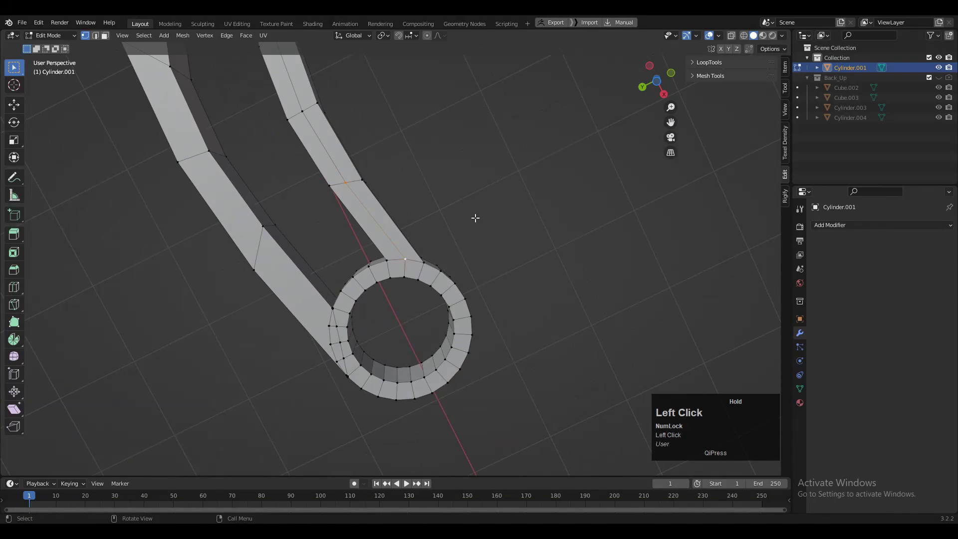
middle_drag(475, 217, 464, 240)
scroll(464, 270, up, 6)
scroll(464, 280, down, 1)
ctrl+middle_drag(215, 239, 434, 282)
click(334, 295)
shift+click(383, 166)
Add three lengthwise loop cuts along the upper bar and connect their end vertices to the large ring's outer vertices on the underside.
mouse_move(393, 241)
shift+middle_down()
mouse_move(382, 166)
mouse_move(466, 128)
mouse_move(377, 236)
shift+middle_up()
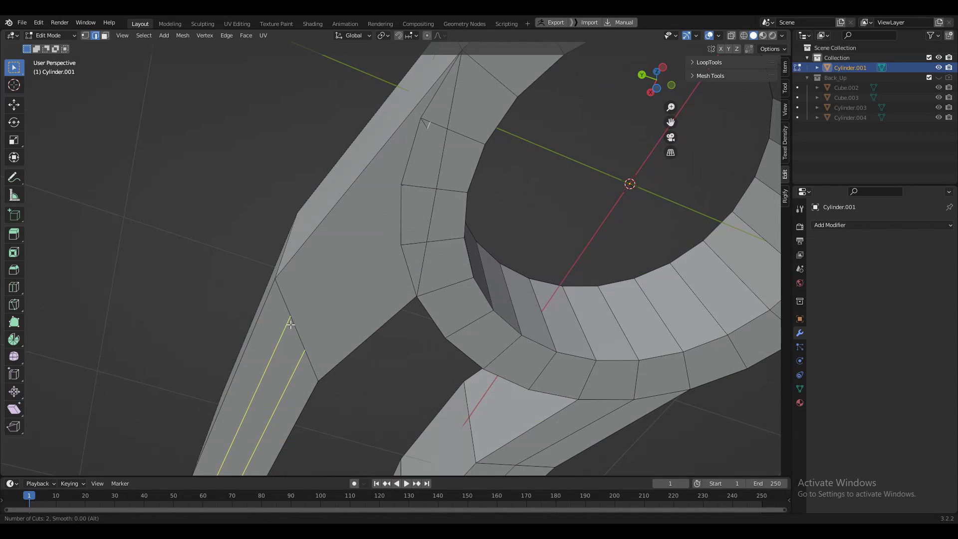
key(1)
click(308, 356)
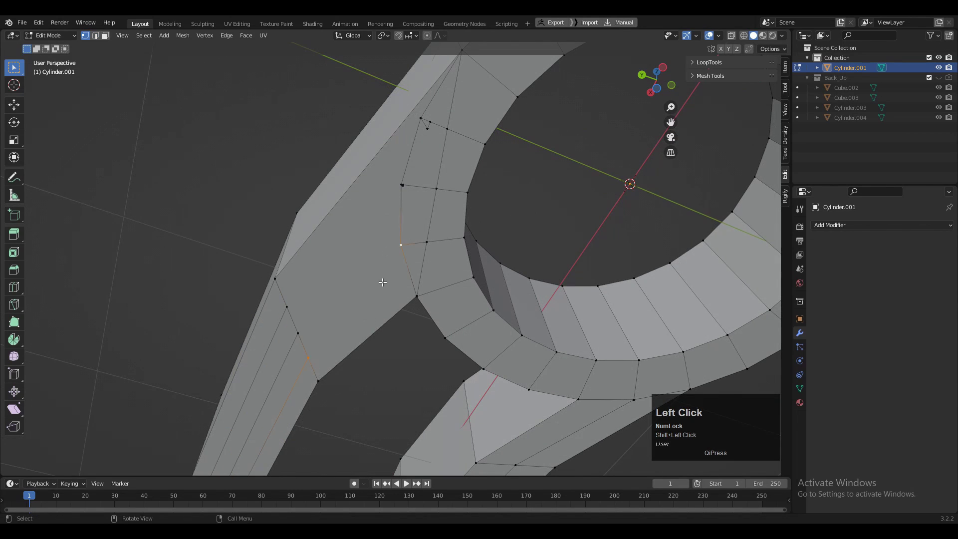
right_click(382, 281)
click(371, 275)
right_click(375, 211)
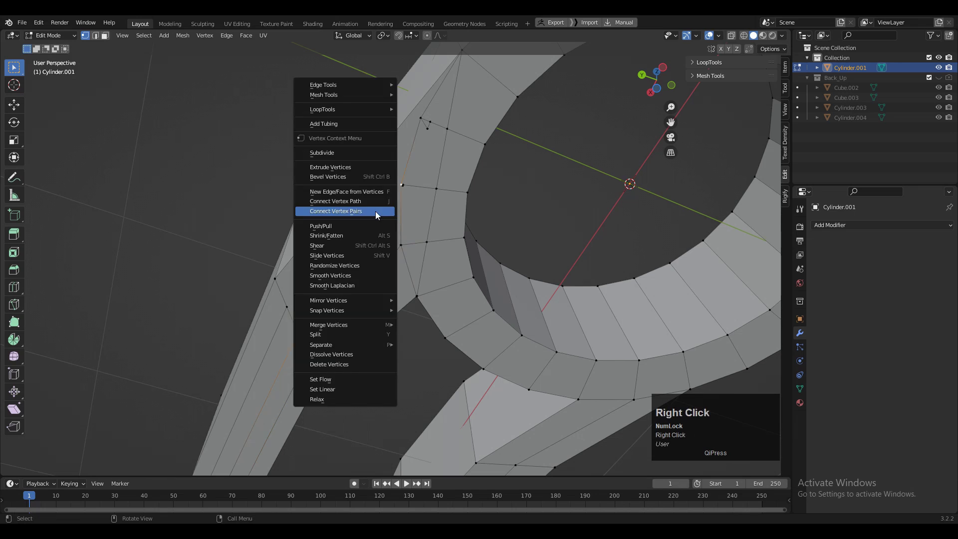
click(375, 211)
Dissolve the leftover lengthwise edges crossing the large ring's underside face at the upper bar's joint.
scroll(367, 235, up, 8)
key(2)
scroll(514, 199, down, 8)
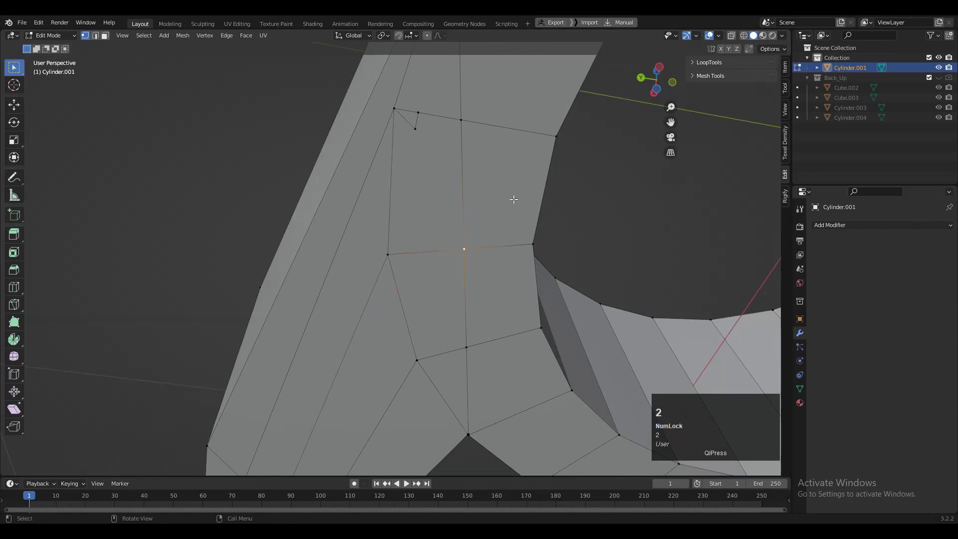
key(ctrl+x)
key(2)
shift+middle_drag(434, 137, 434, 299)
click(430, 282)
key(ctrl+x)
scroll(442, 289, down, 4)
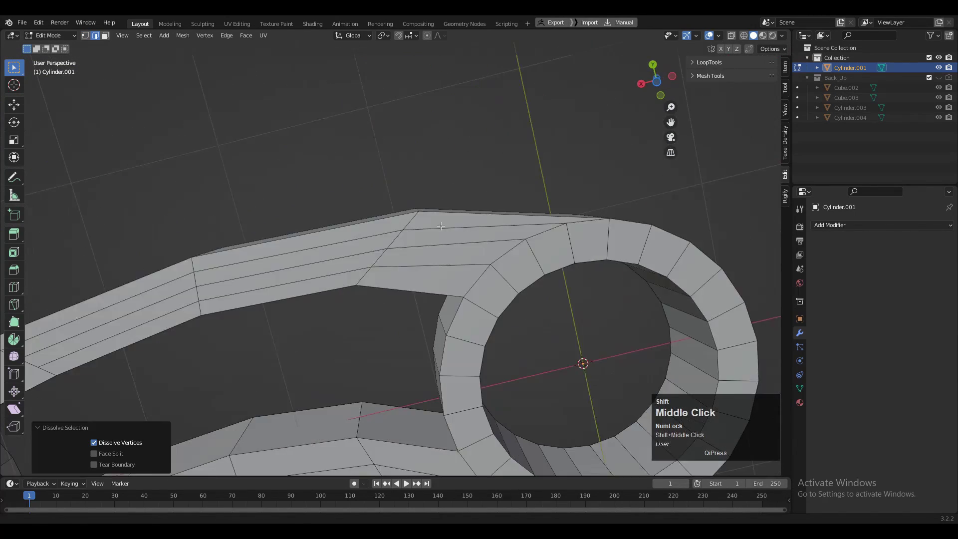
Connect the upper bar's new edge ends to the large ring on the top face and dissolve the leftover edges there.
scroll(441, 226, down, 5)
scroll(434, 299, up, 6)
key(1)
middle_drag(399, 260, 447, 318)
click(452, 280)
right_click(291, 251)
click(291, 249)
key(2)
key(ctrl+x)
scroll(451, 299, down, 4)
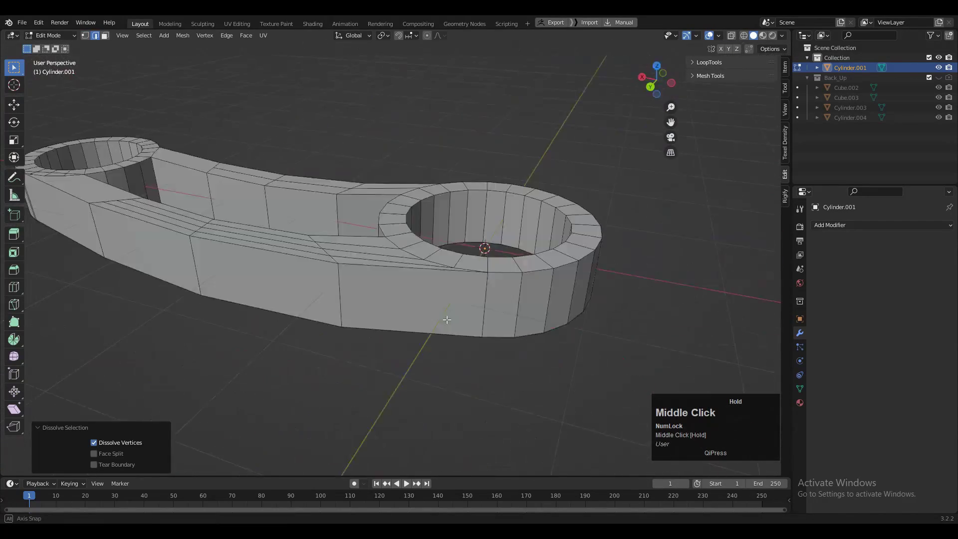
Slide a joint vertex on the large ring's top face along its edge to even out the upper bar's connection.
key(KP_7)
key(1)
scroll(540, 236, up, 3)
scroll(540, 236, up, 3)
click(696, 234)
key(g)
key(g)
click(654, 246)
Slide the underside vertices where the upper bar's inner lengthwise edges meet the large ring.
key(ctrl+KP_7)
shift+click(522, 255)
key(j)
click(300, 315)
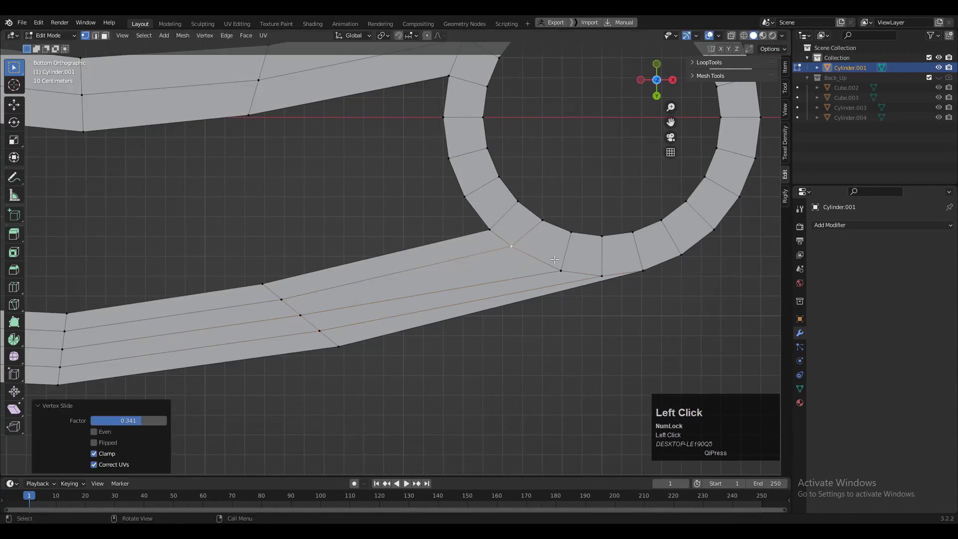
click(560, 271)
key(g)
key(g)
middle_drag(554, 259, 545, 234)
key(ctrl+KP_7)
Slide the remaining underside joint vertices on the large ring so they follow an even curve across the upper bar.
scroll(381, 229, up, 5)
scroll(547, 269, down, 6)
scroll(547, 269, up, 5)
key(g)
key(g)
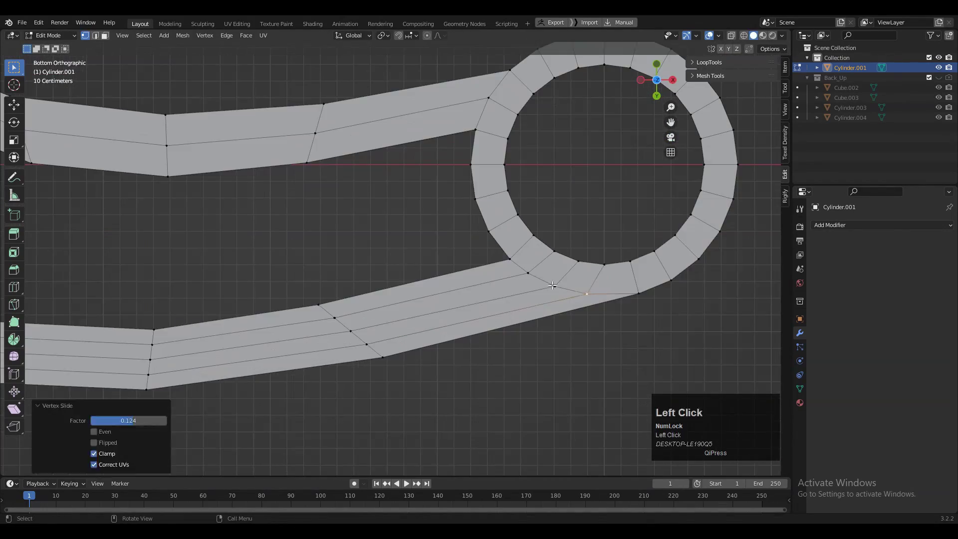
click(553, 285)
key(g)
key(g)
Slide the matching joint vertex on the large ring's top face to even out its spacing.
key(KP_7)
scroll(552, 279, down, 2)
click(367, 234)
key(g)
key(g)
scroll(376, 240, down, 4)
middle_drag(479, 264, 479, 240)
scroll(479, 240, down, 5)
Add a horizontal loop cut around the whole link at mid-height.
key(Tab)
click(659, 90)
key(Tab)
key(ctrl+r)
click(420, 246)
key(Tab)
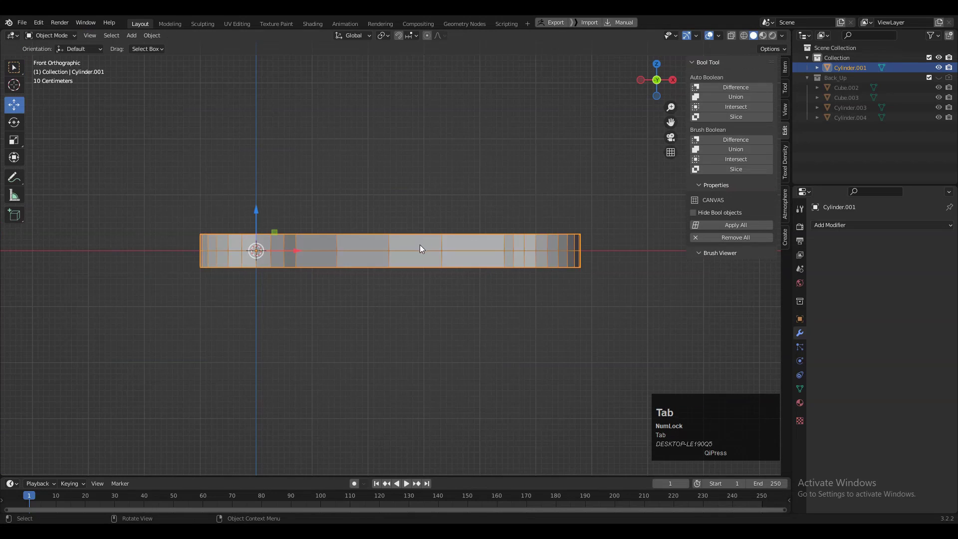
Set the link's origin to its geometry and snap the 3D cursor to the link.
middle_drag(420, 244, 424, 241)
right_click(423, 241)
drag(427, 277, 489, 298)
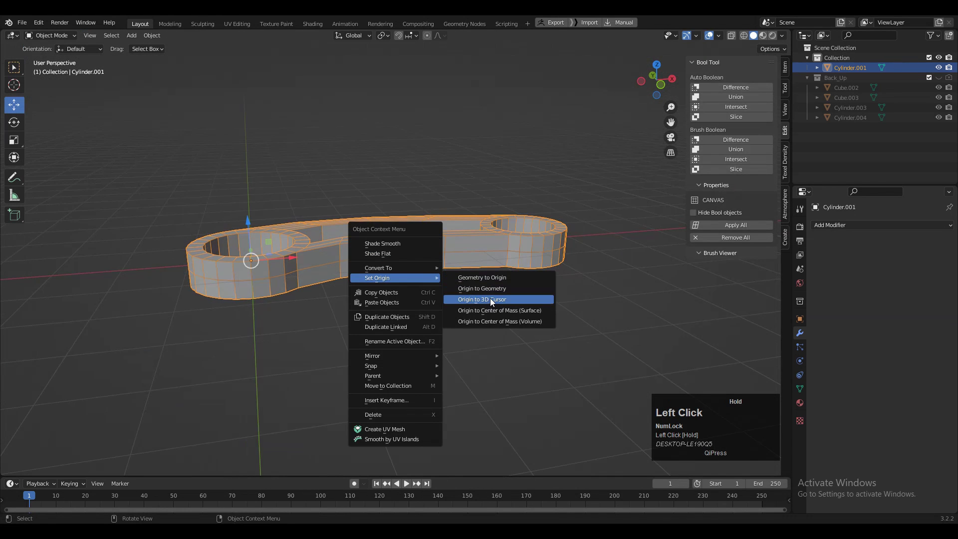
click(487, 291)
key(shift+s)
Symmetrize the entire mesh, changing the direction from the default, and merge duplicate vertices by distance.
mouse_move(396, 200)
middle_down()
mouse_move(348, 242)
mouse_move(390, 204)
middle_up()
scroll(485, 211, up, 3)
shift+middle_drag(349, 244, 443, 211)
key(Tab)
key(a)
click(182, 35)
click(205, 189)
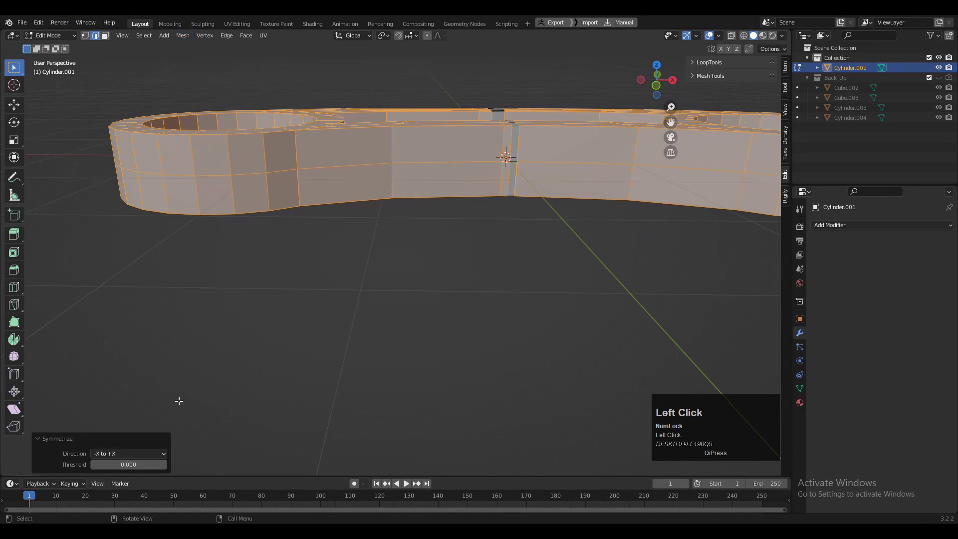
click(137, 397)
scroll(439, 190, down, 4)
middle_drag(439, 160, 500, 224)
middle_drag(500, 224, 479, 189)
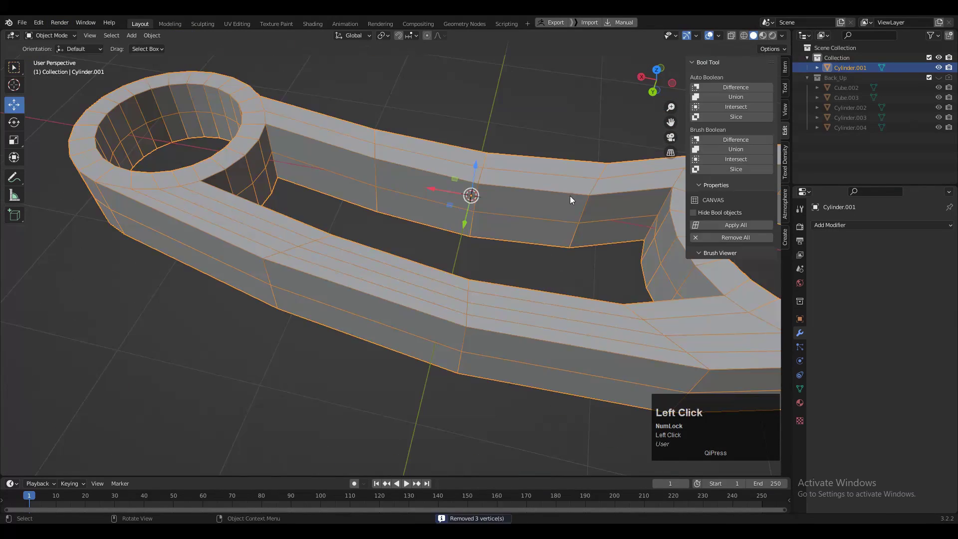
Add a level 2 Subdivision modifier to the link and turn off its display in Edit Mode.
key(ctrl+2)
middle_drag(603, 243, 563, 150)
shift+middle_drag(549, 239, 499, 150)
scroll(487, 199, up, 5)
shift+middle_drag(499, 150, 462, 193)
scroll(487, 181, down, 2)
key(Tab)
click(894, 242)
Bevel the vertical edges where the bars meet both rings with a width of 0.15 m and 2 segments.
middle_drag(538, 274, 663, 136)
scroll(651, 148, down, 5)
middle_drag(633, 165, 319, 350)
shift+middle_drag(409, 340, 694, 337)
scroll(598, 332, up, 4)
middle_drag(538, 324, 516, 249)
alt+shift+click(54, 188)
scroll(150, 220, down, 6)
scroll(536, 162, up, 3)
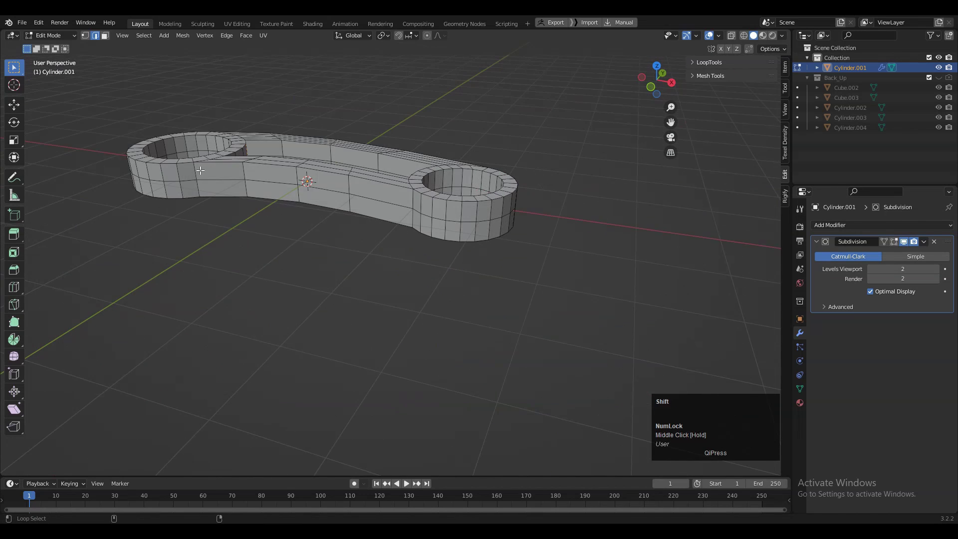
alt+shift+click(199, 175)
middle_drag(352, 195, 389, 214)
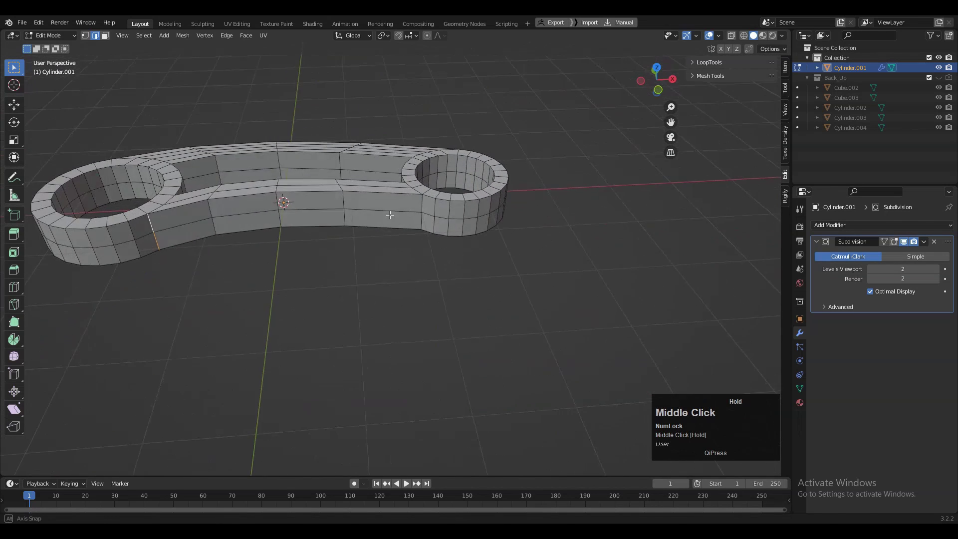
middle_drag(390, 214, 399, 217)
key(ctrl+b)
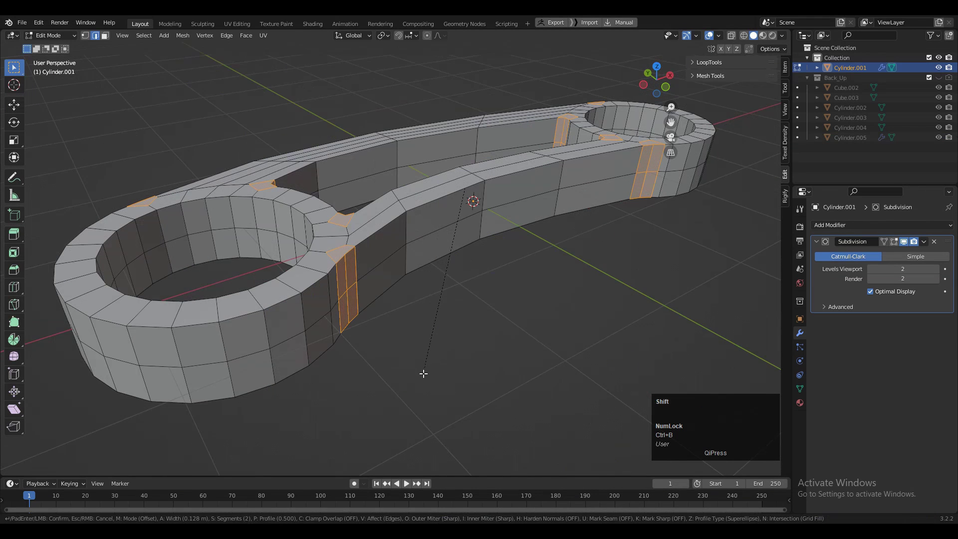
click(421, 377)
middle_drag(420, 349, 513, 195)
middle_drag(487, 163, 512, 233)
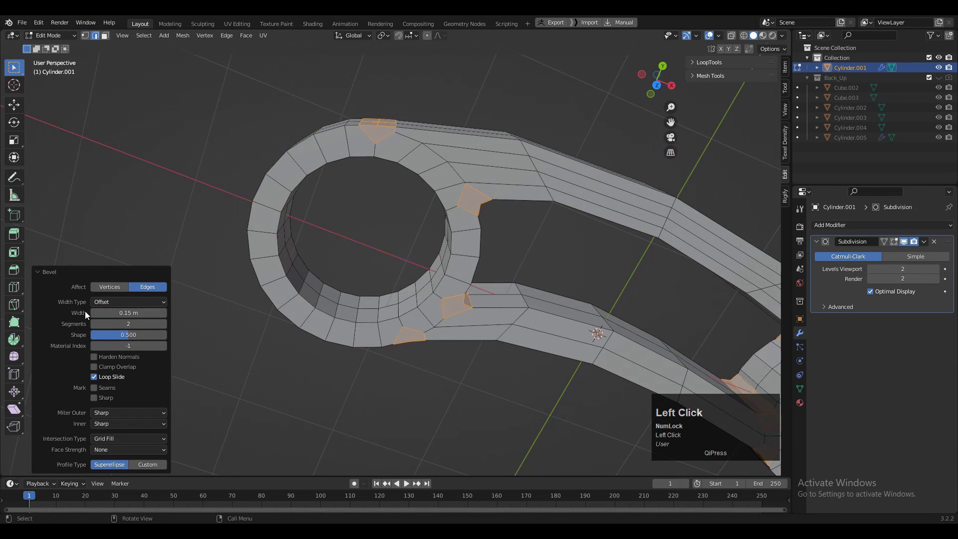
middle_drag(518, 257, 492, 274)
Merge the two bevel vertices on the large ring's top face at the upper bar's inner corner.
key(Tab)
click(511, 205)
scroll(307, 292, up, 2)
scroll(306, 294, up, 4)
key(Tab)
shift+middle_drag(529, 240, 454, 256)
key(1)
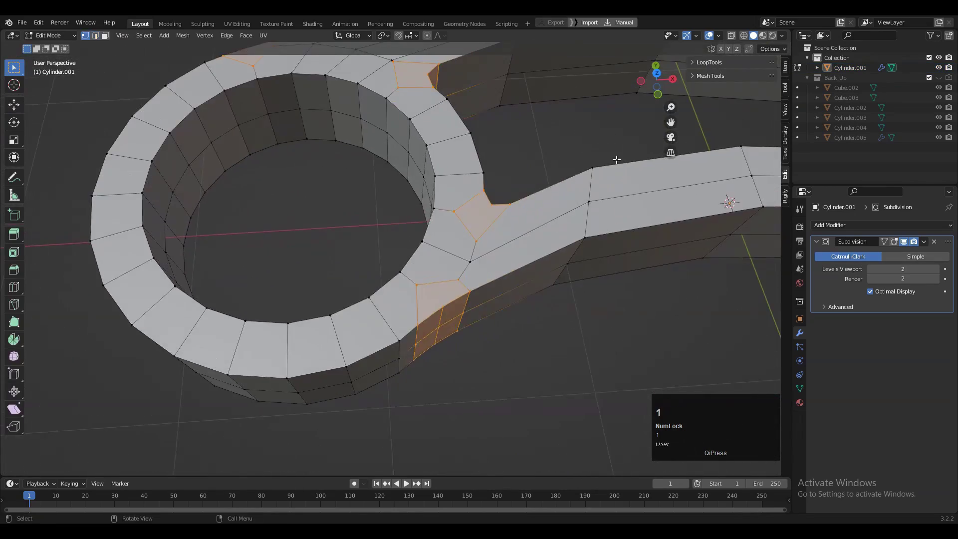
click(654, 74)
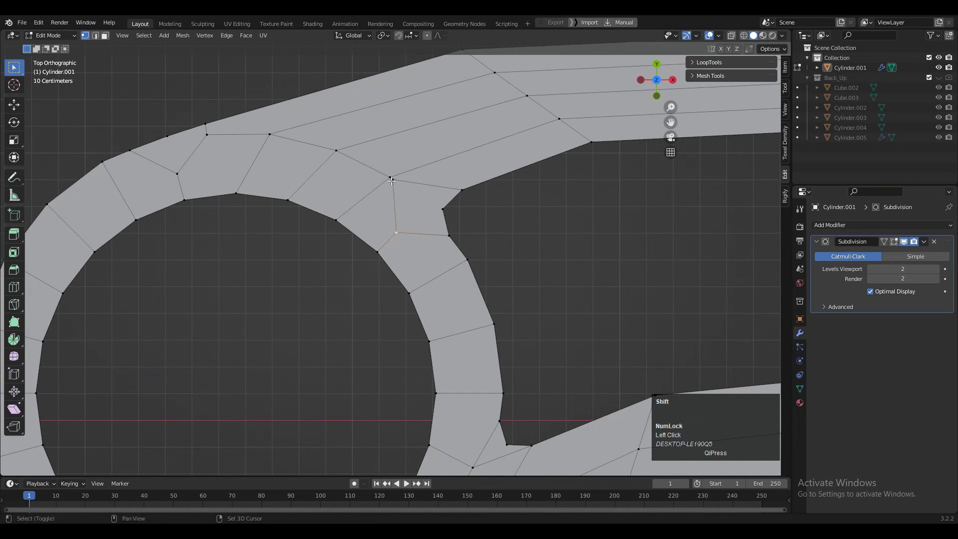
key(m)
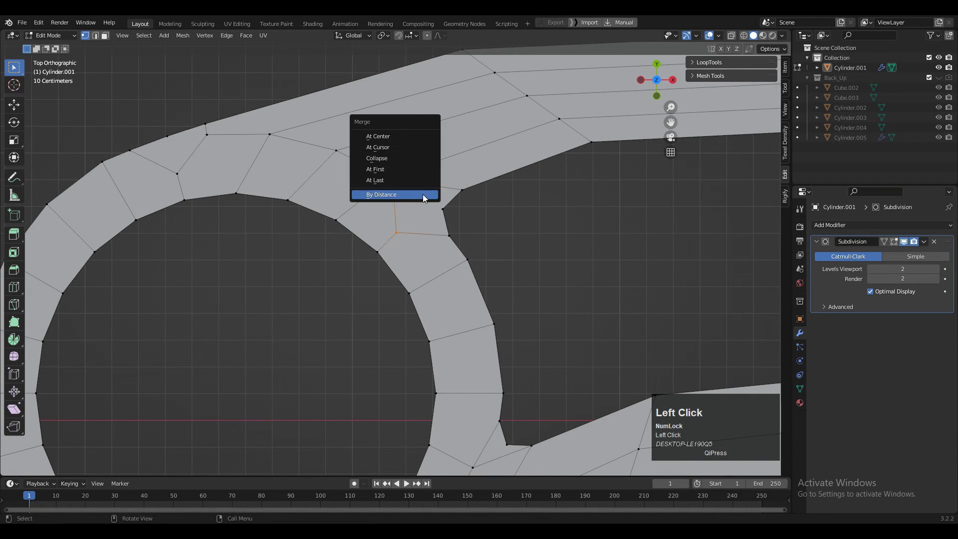
click(399, 196)
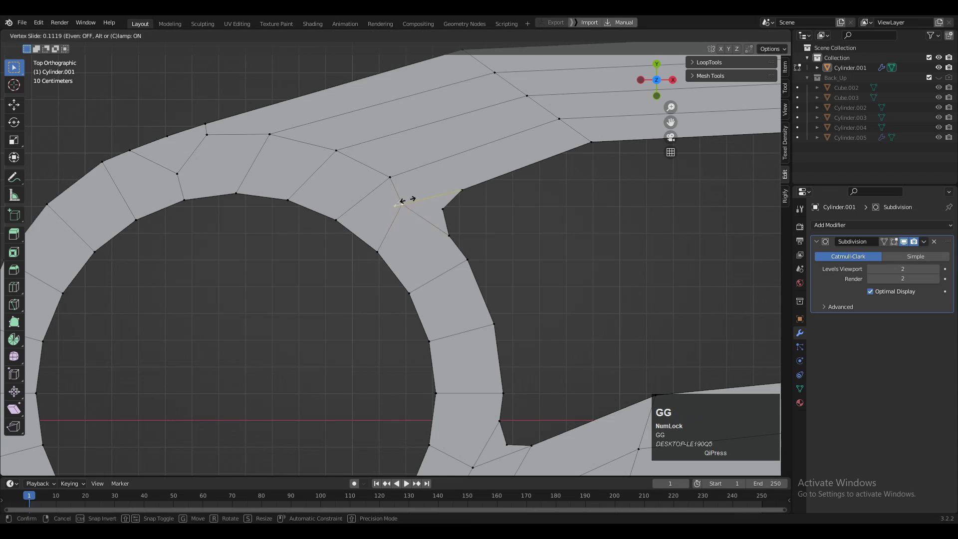
Reposition the merged inner-corner vertex and merge the bevel vertices at the upper bar's outer corner on the large ring.
click(396, 192)
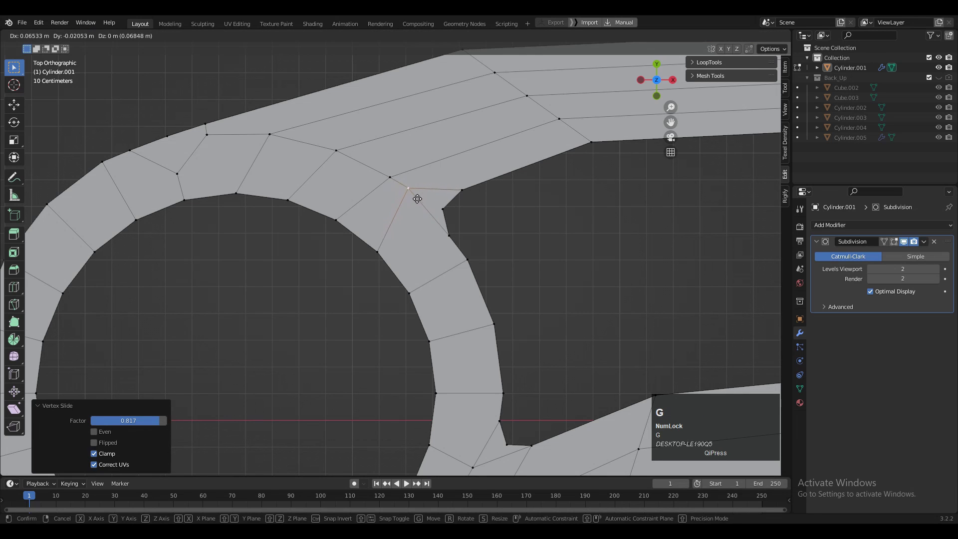
shift+middle_drag(147, 147, 216, 161)
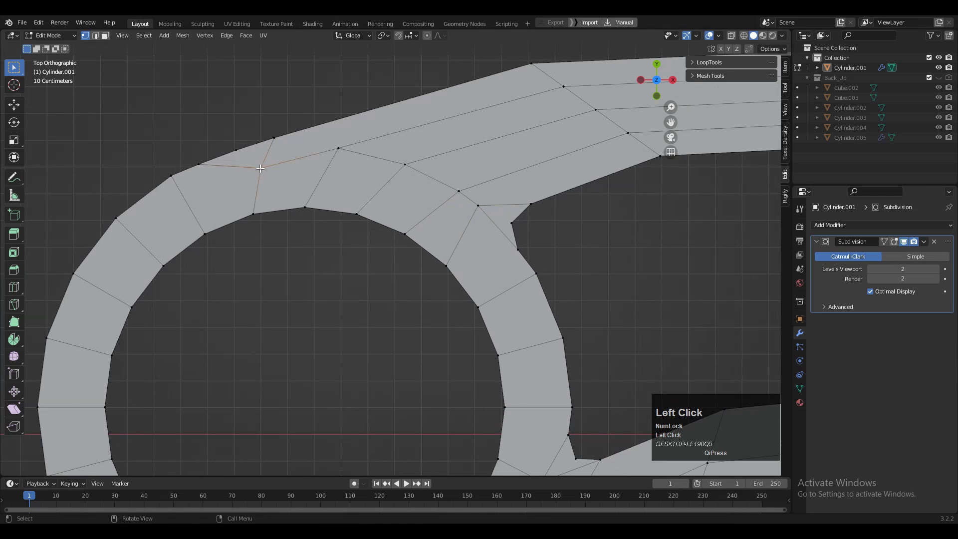
click(251, 171)
Merge the bevel vertex pairs where the lower bar meets the small ring's top face and reposition the result.
scroll(344, 187, down, 6)
shift+middle_drag(519, 246, 375, 241)
scroll(581, 279, up, 6)
click(574, 305)
shift+click(588, 267)
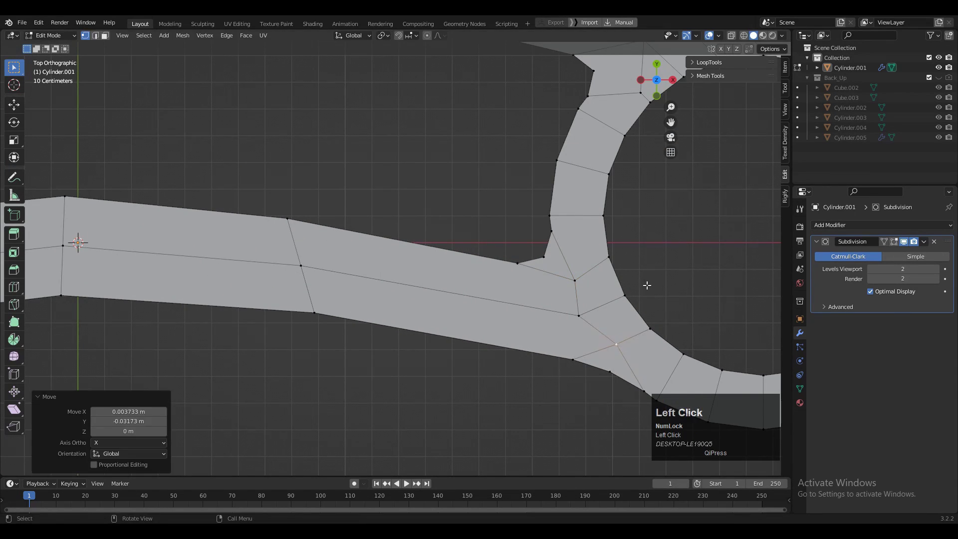
Merge the bevel vertex pairs where the upper bar meets the small ring's top face and adjust the merged vertices' positions.
scroll(352, 309, down, 4)
shift+click(493, 186)
click(494, 191)
scroll(524, 242, down, 2)
middle_drag(499, 220, 531, 270)
scroll(460, 299, up, 5)
click(496, 197)
shift+click(530, 208)
click(532, 205)
key(KP_7)
key(g)
click(528, 224)
scroll(528, 224, down, 2)
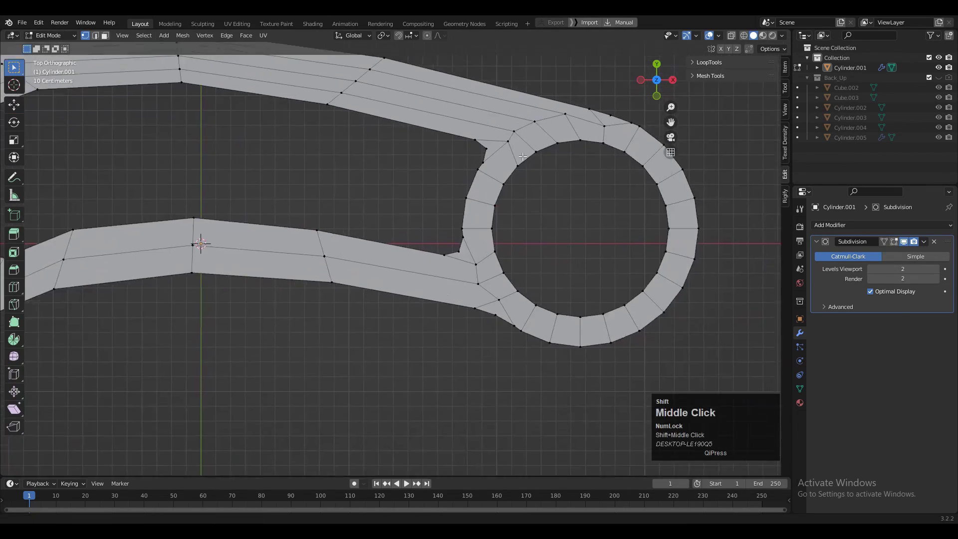
Symmetrize the whole mesh again to carry the top-face joint corrections to the opposite side, and clear the selection.
key(2)
click(573, 188)
key(a)
middle_drag(566, 230, 412, 204)
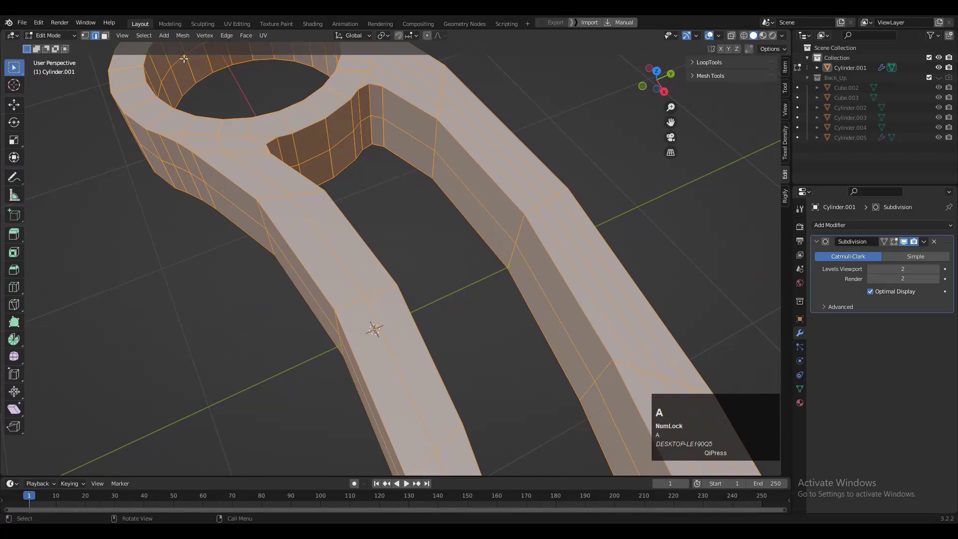
click(183, 35)
click(219, 190)
click(396, 220)
Select all sharp edges of the link mesh in edge select mode.
key(2)
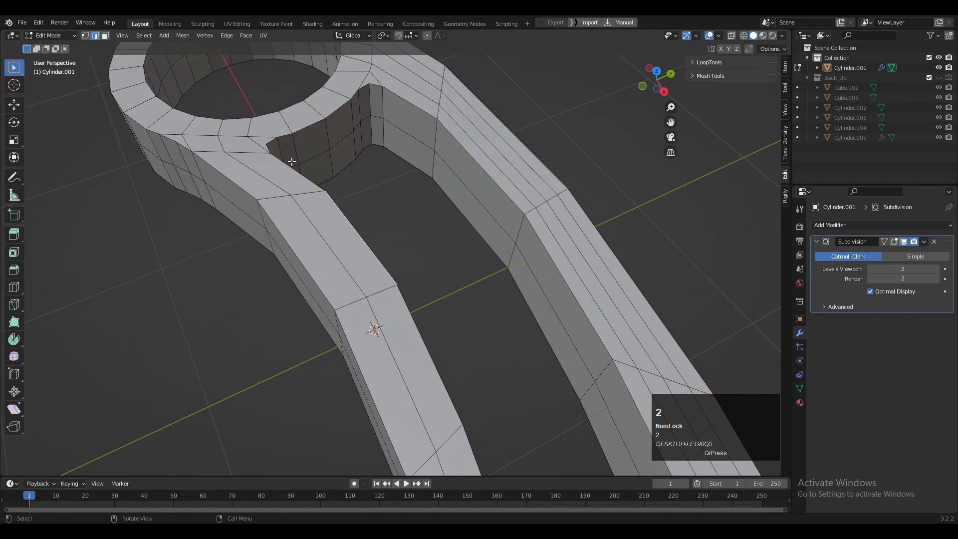
shift+click(302, 132)
middle_drag(302, 132, 218, 113)
click(189, 37)
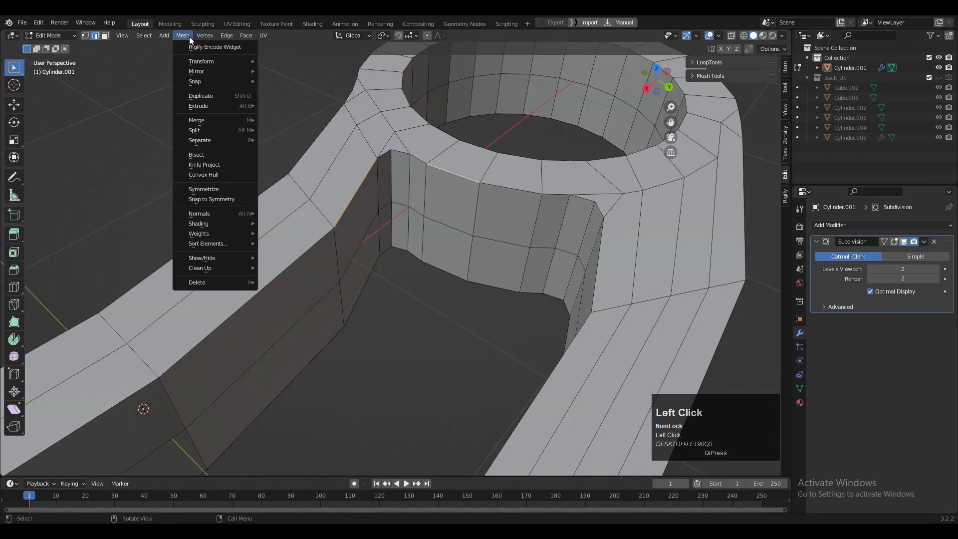
click(143, 35)
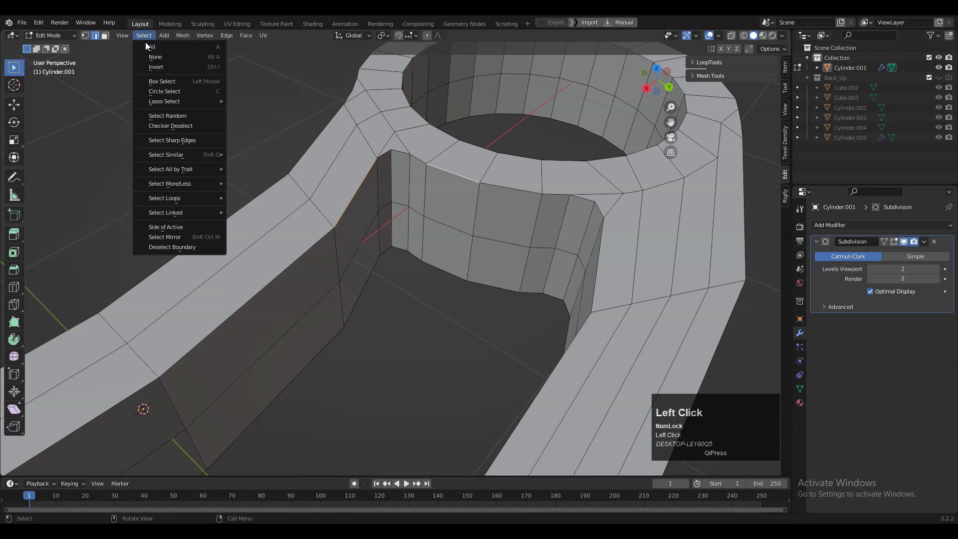
click(170, 140)
middle_drag(474, 217, 438, 182)
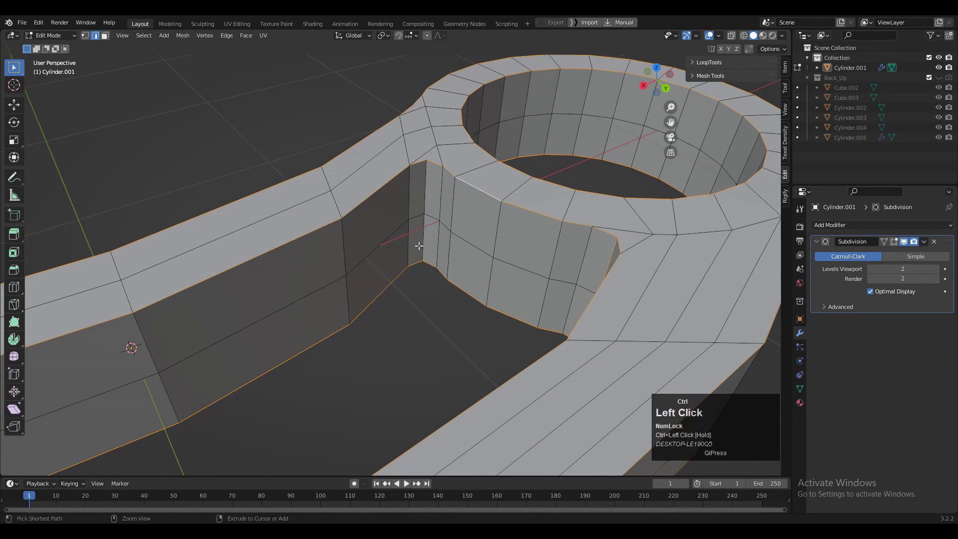
Deselect the vertical edges at the inner corners of the central opening, keeping only the face outline edges selected.
middle_drag(418, 246, 559, 222)
ctrl+drag(471, 205, 499, 219)
scroll(492, 250, down, 1)
middle_drag(491, 250, 643, 250)
scroll(432, 270, up, 2)
middle_drag(319, 239, 394, 280)
ctrl+drag(337, 199, 362, 224)
middle_drag(344, 234, 429, 236)
ctrl+drag(356, 235, 370, 257)
scroll(379, 256, down, 3)
middle_drag(399, 260, 488, 247)
middle_drag(264, 304, 349, 319)
Bevel the selected outline edges by about 0.059 m with 2 segments and a profile shape of 1.000.
scroll(379, 210, up, 3)
shift+middle_drag(384, 165, 449, 260)
key(ctrl+b)
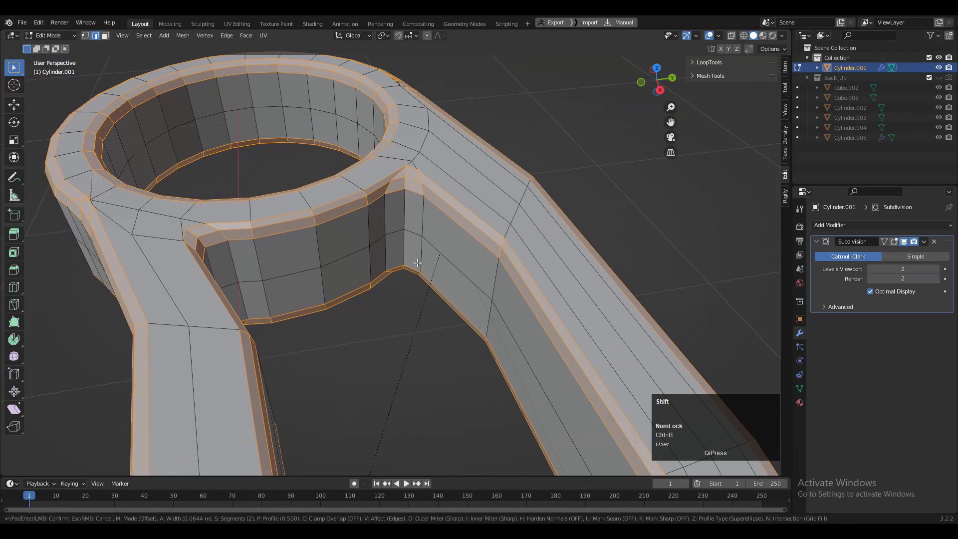
click(402, 267)
drag(125, 335, 159, 334)
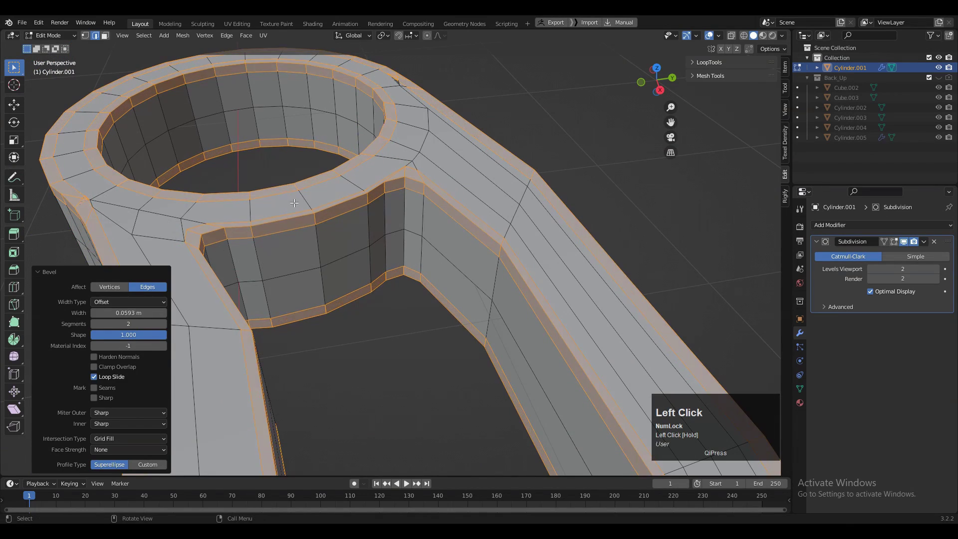
Return to Object Mode, hide the viewport overlays and deselect the link.
middle_drag(294, 203, 274, 256)
ctrl+middle_drag(399, 220, 483, 447)
scroll(483, 447, up, 4)
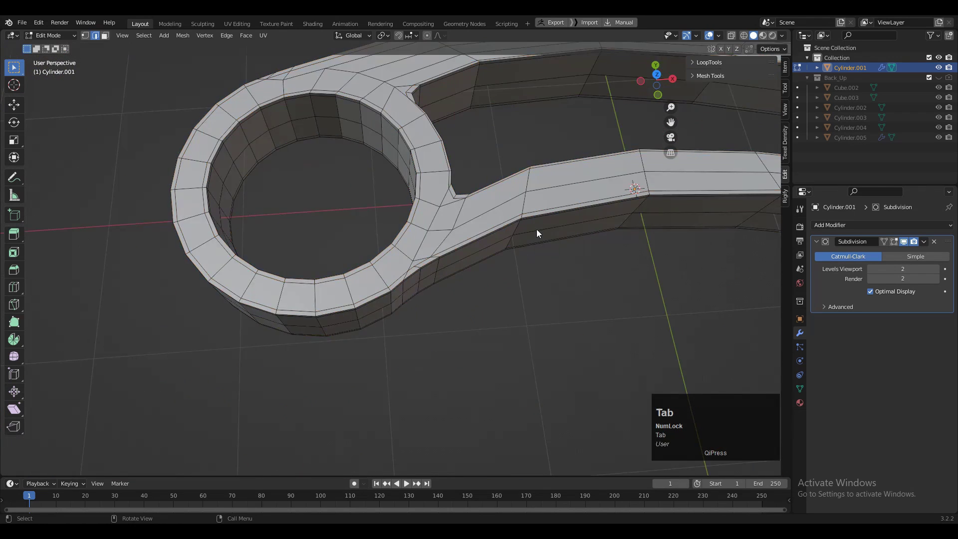
key(Tab)
middle_drag(537, 229, 527, 176)
click(709, 36)
scroll(507, 133, down, 1)
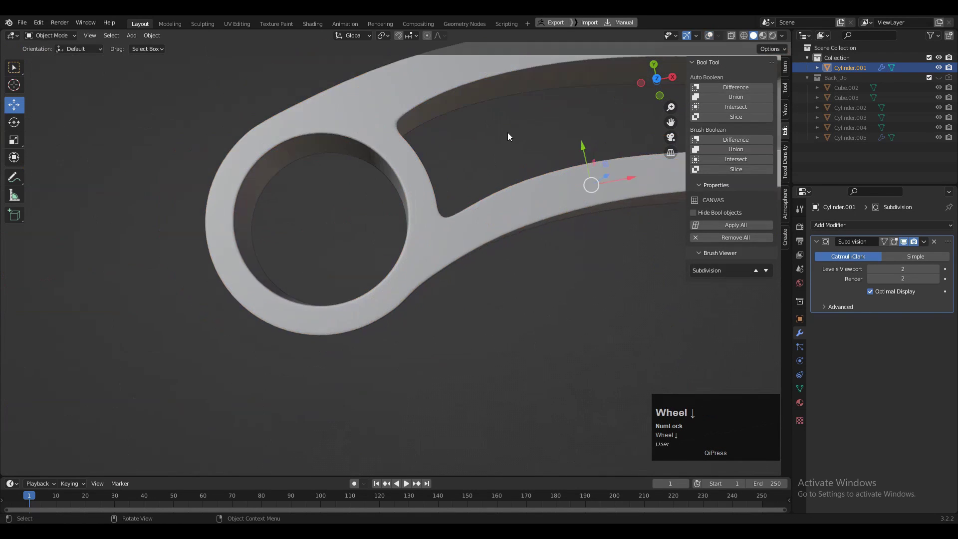
scroll(508, 136, down, 3)
middle_drag(508, 136, 487, 188)
right_click(488, 187)
click(474, 155)
Switch the viewport shading's lighting to MatCap, inspect the link and save the file.
mouse_move(474, 154)
middle_down()
mouse_move(524, 211)
mouse_move(576, 127)
mouse_move(538, 127)
middle_up()
click(657, 80)
click(781, 35)
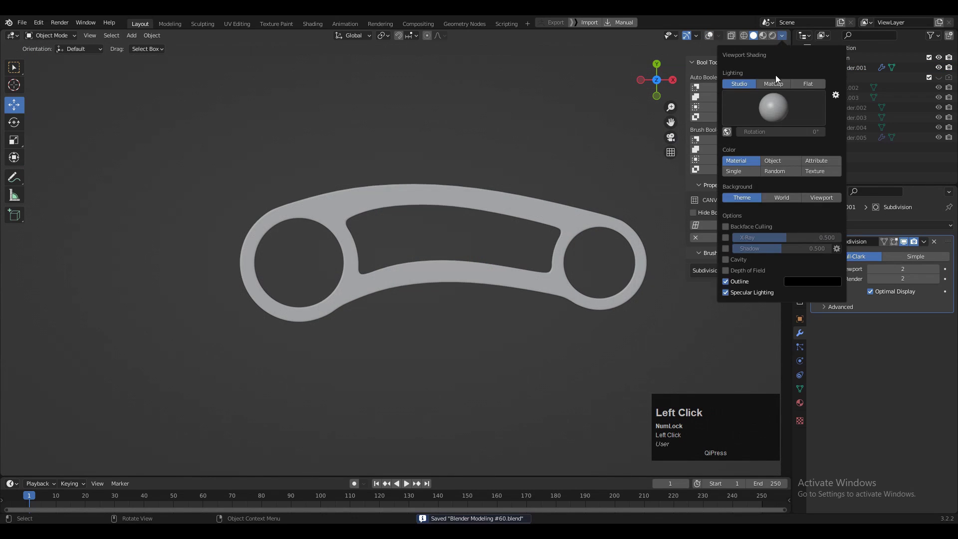
click(773, 83)
mouse_move(411, 126)
middle_down()
mouse_move(417, 178)
mouse_move(382, 223)
mouse_move(460, 164)
mouse_move(569, 156)
mouse_move(469, 300)
mouse_move(379, 351)
mouse_move(374, 305)
mouse_move(423, 334)
mouse_move(397, 330)
mouse_move(405, 266)
mouse_move(301, 253)
mouse_move(346, 317)
mouse_move(432, 296)
mouse_move(434, 357)
mouse_move(573, 227)
middle_up()
scroll(381, 223, up, 2)
scroll(405, 266, up, 5)
scroll(344, 324, down, 6)
key(ctrl+s)
middle_drag(537, 259, 514, 288)
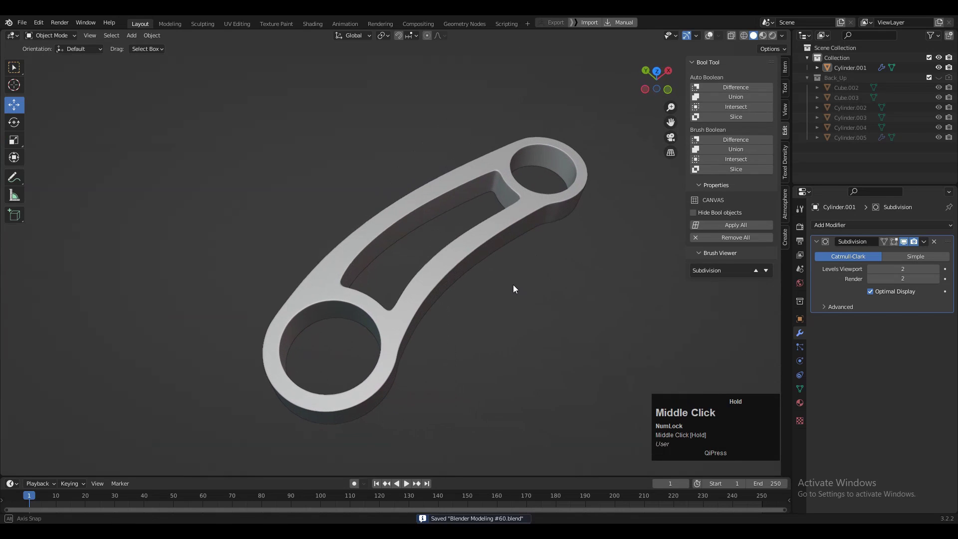
Examine the link's ring details up close and from the top view with overlays hidden, and save the file.
click(709, 35)
middle_drag(573, 294, 514, 224)
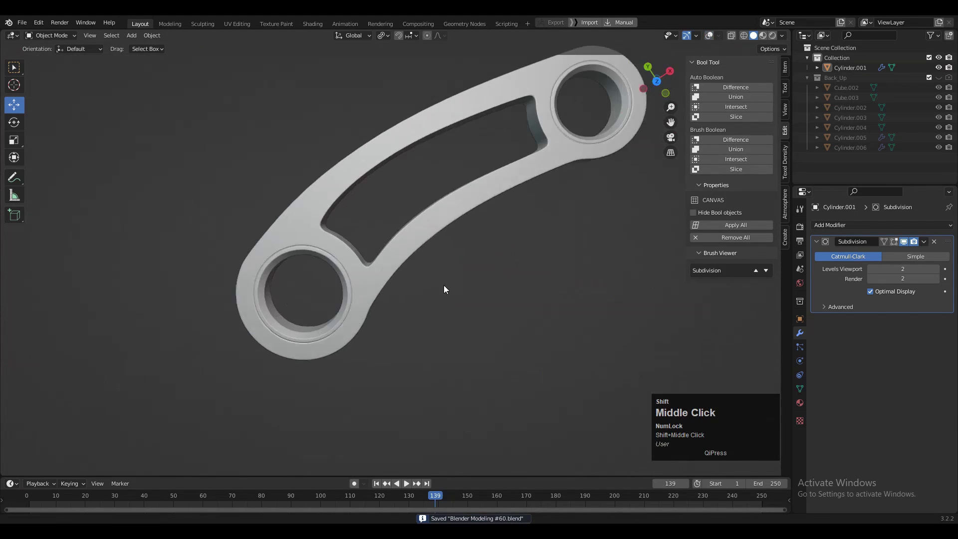
scroll(447, 288, up, 4)
key(ctrl+s)
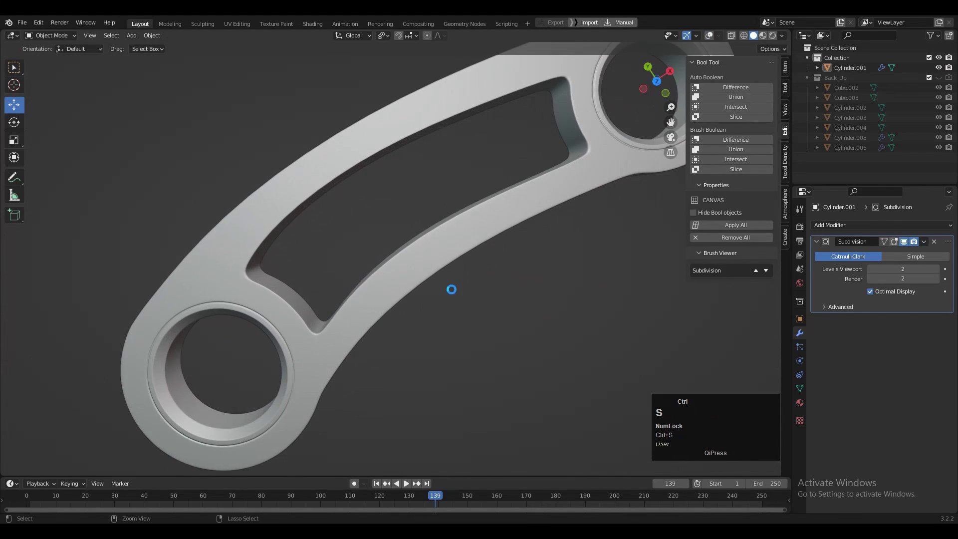
middle_drag(452, 289, 543, 192)
click(657, 83)
scroll(526, 197, up, 3)
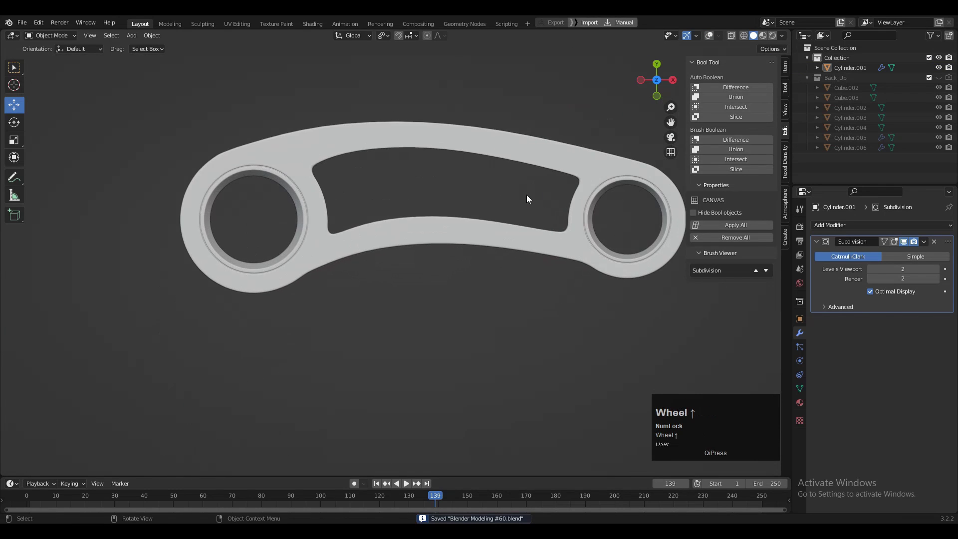
key(ctrl+s)
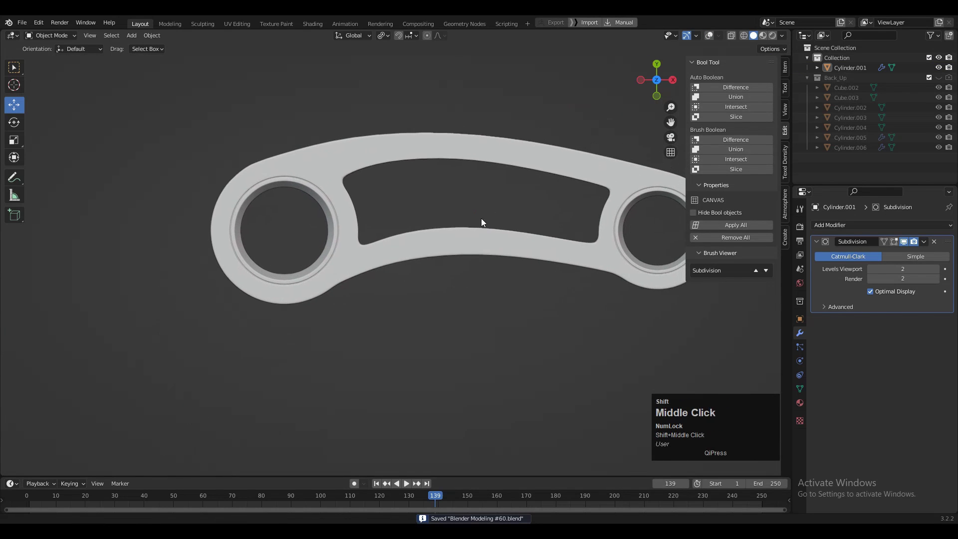